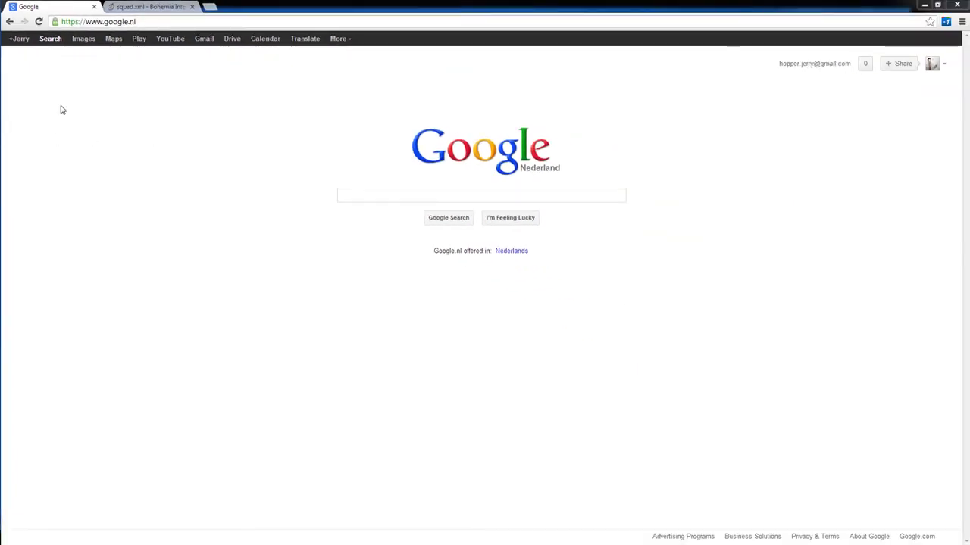
# Search Google for 'squadxml'
pyautogui.click(205, 22)
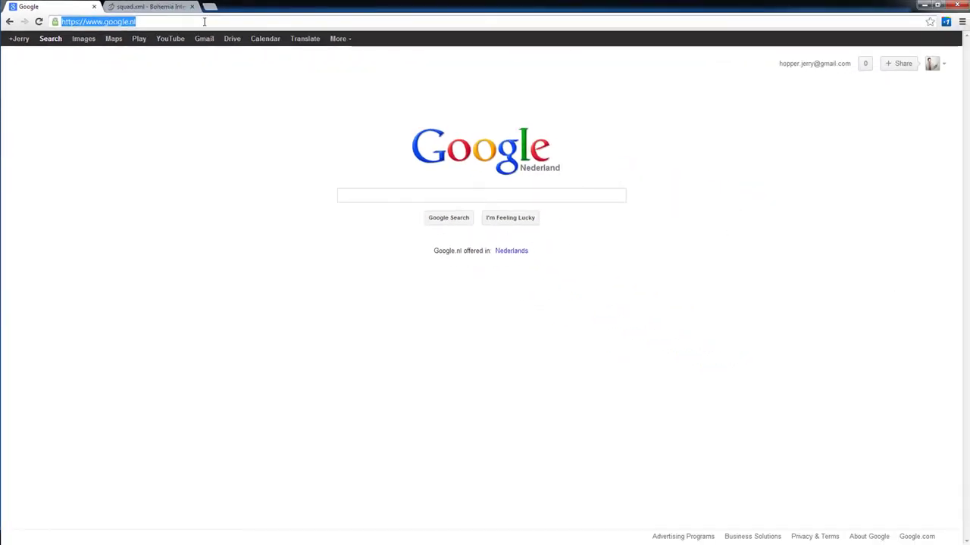
pyautogui.click(410, 193)
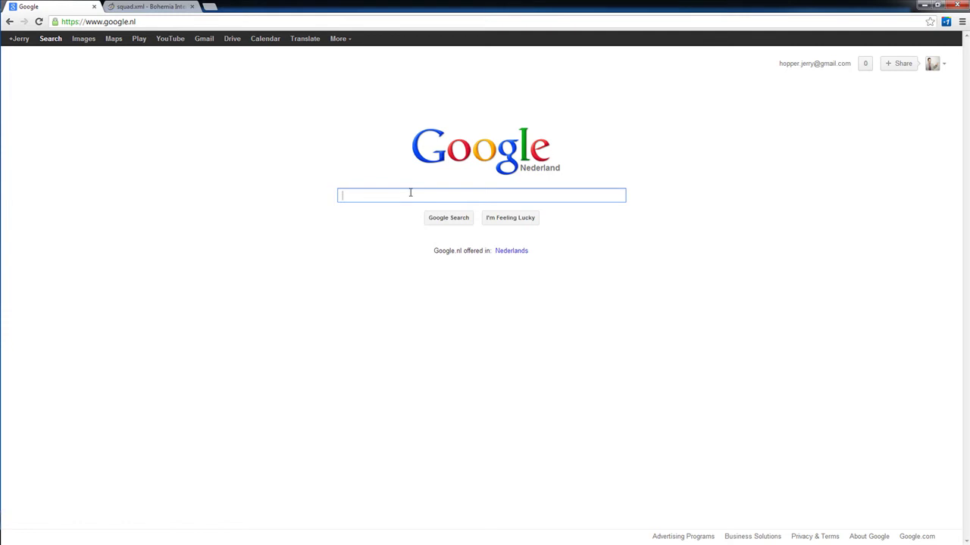
pyautogui.write('squad')
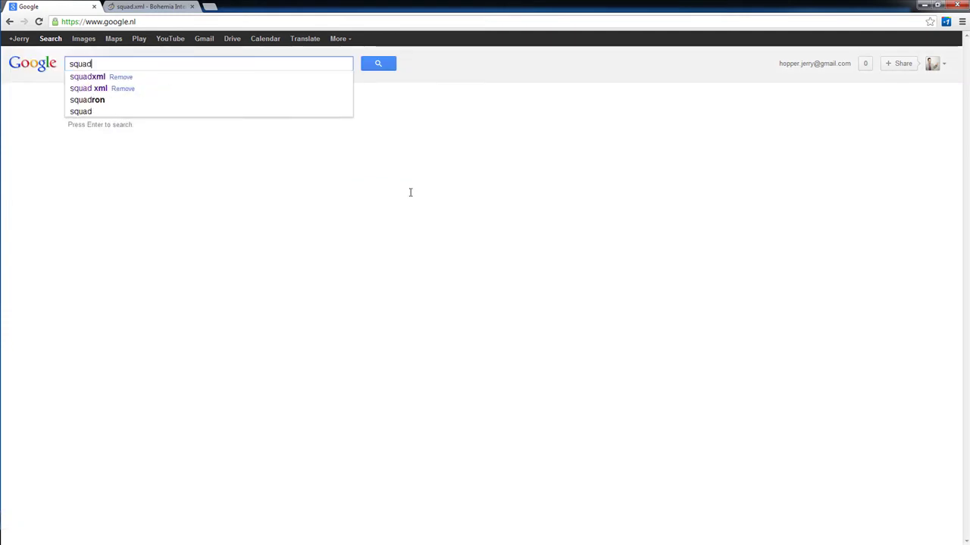
pyautogui.write('xml')
pyautogui.press('Return')
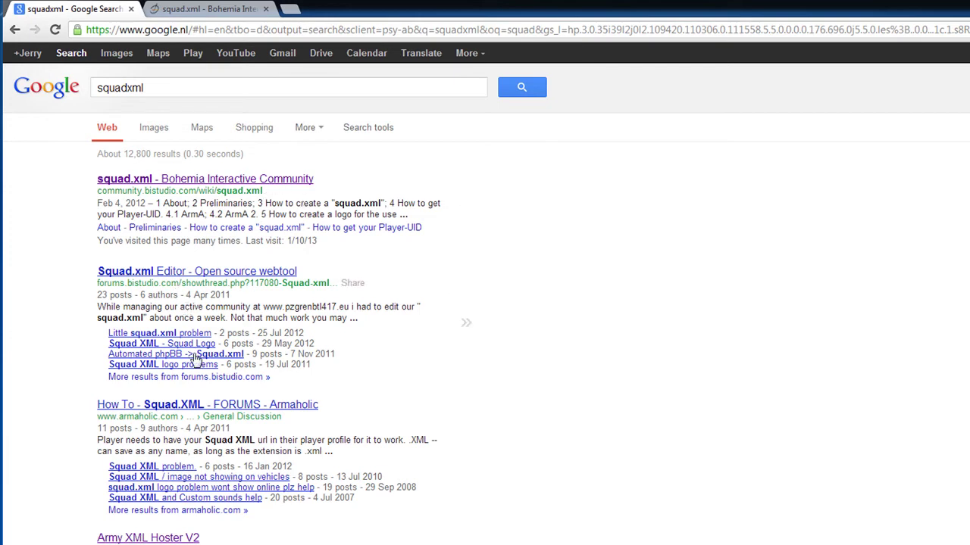
# Refine the Google query to 'squadxml dayz' and rerun it
pyautogui.moveTo(235, 364); pyautogui.dragTo(144, 372)
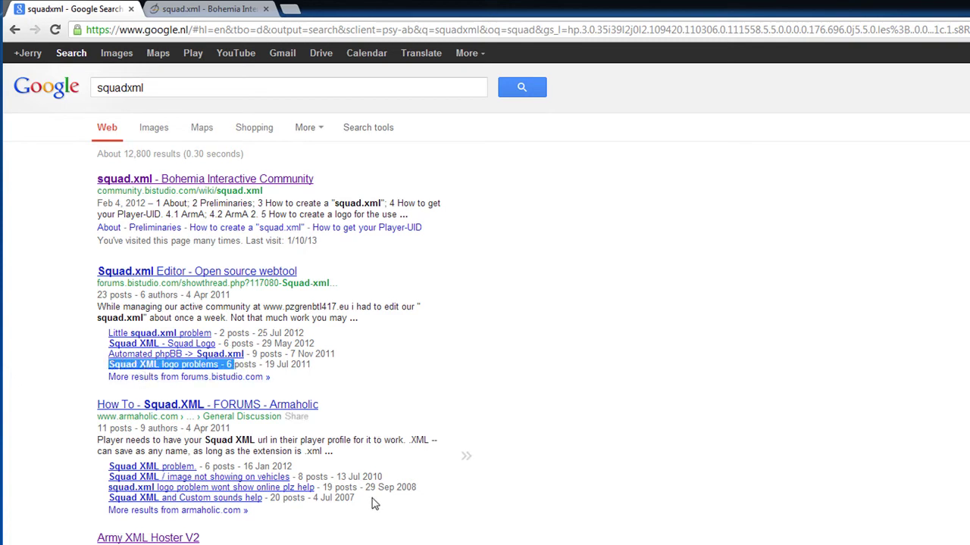
pyautogui.scroll(-1, 447, 452)
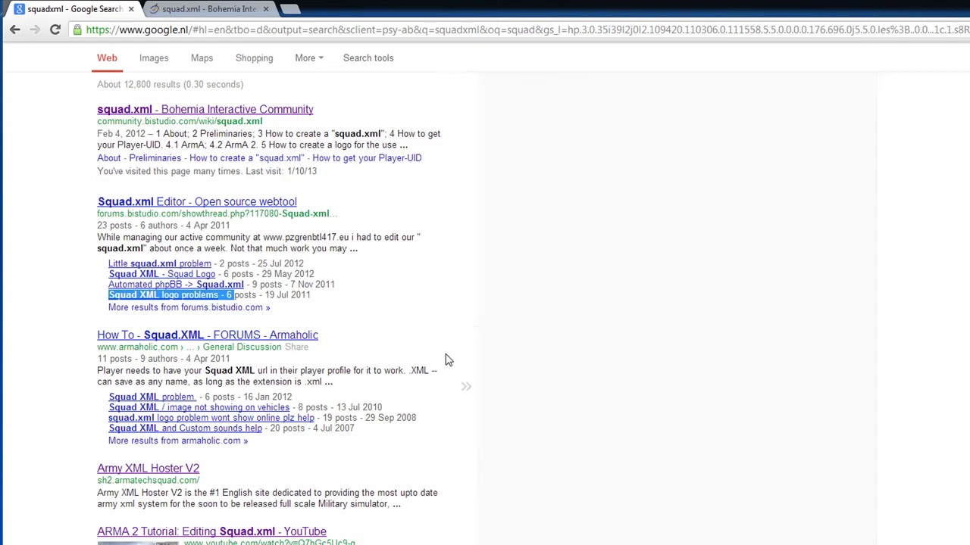
pyautogui.scroll(1, 446, 354)
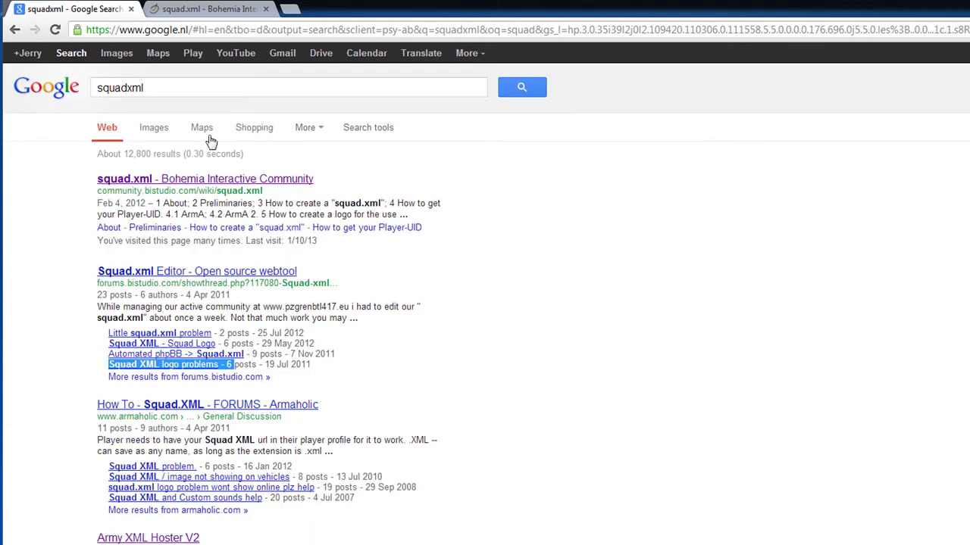
pyautogui.click(200, 86)
pyautogui.write('d')
pyautogui.write('ayz')
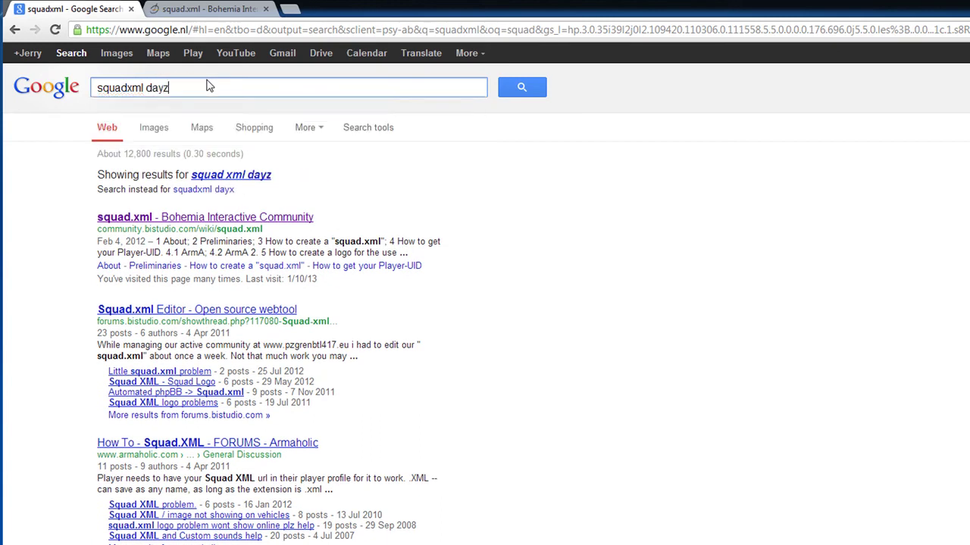
pyautogui.press('Return')
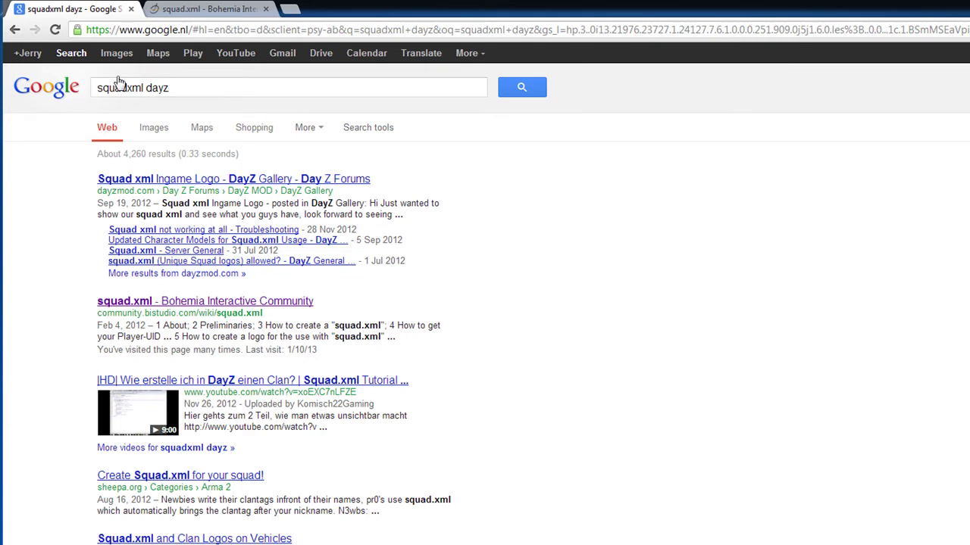
# Switch to the Bohemia wiki squad.xml tab and scroll through 'How to create a squad.xml'
pyautogui.click(179, 7)
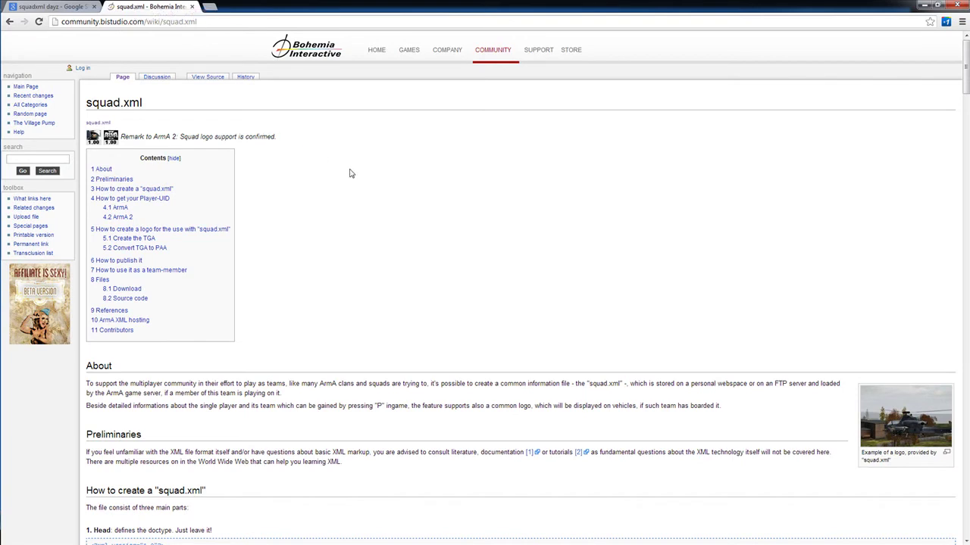
pyautogui.scroll(-1, 343, 187)
pyautogui.scroll(-2, 344, 187)
pyautogui.scroll(2, 343, 187)
pyautogui.scroll(-1, 344, 188)
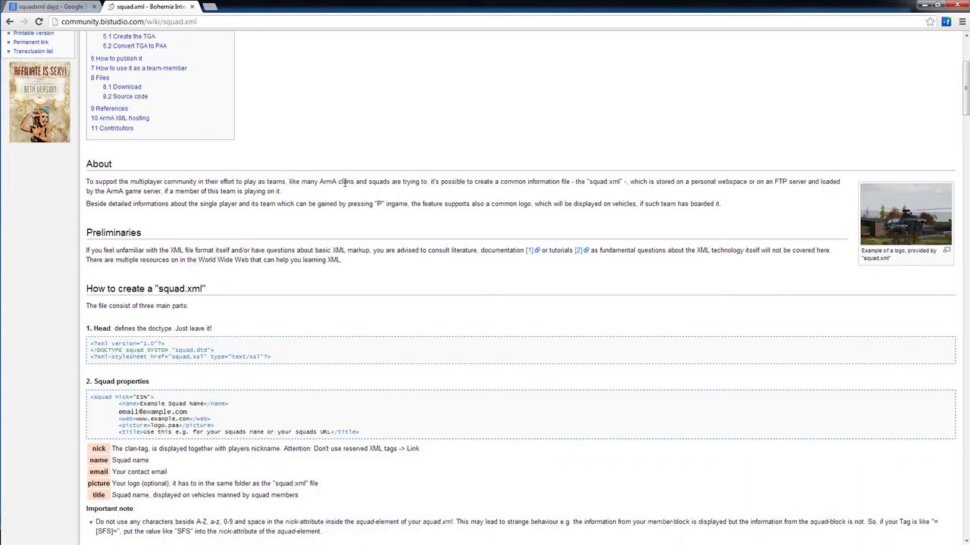
pyautogui.scroll(-1, 343, 186)
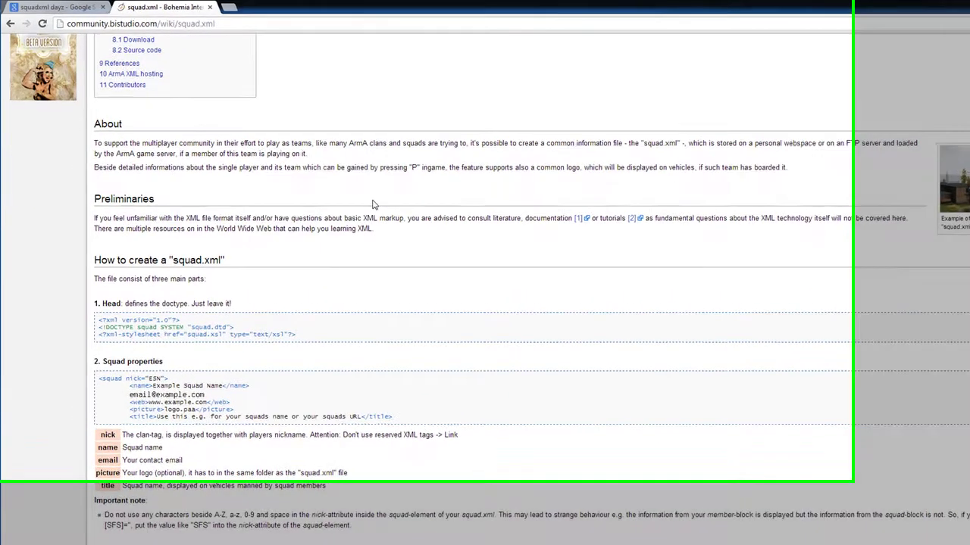
pyautogui.scroll(-1, 340, 187)
# Highlight the squad properties example code and scroll through the member list section
pyautogui.moveTo(276, 255); pyautogui.dragTo(242, 255)
pyautogui.moveTo(252, 310); pyautogui.dragTo(91, 295)
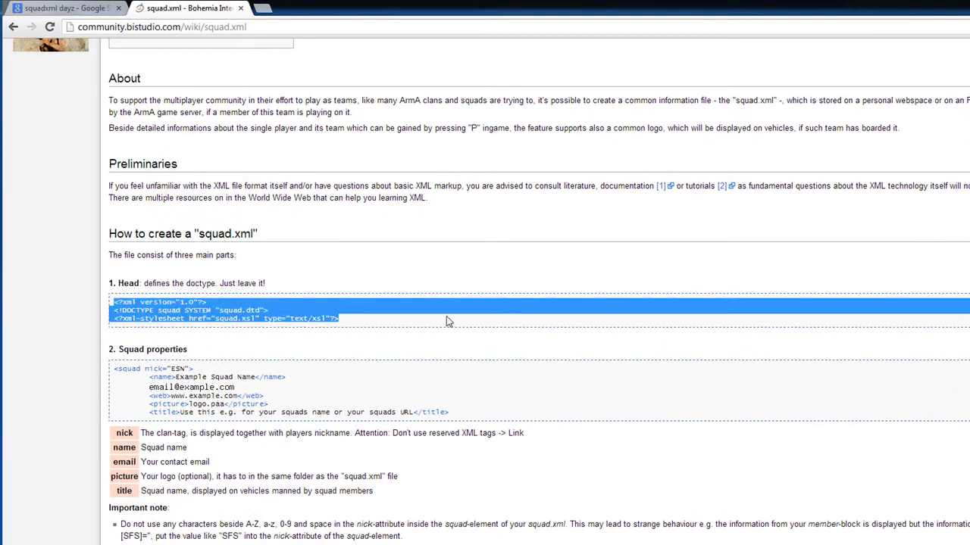
pyautogui.scroll(-2, 457, 310)
pyautogui.moveTo(460, 298); pyautogui.dragTo(159, 247)
pyautogui.click(512, 362)
pyautogui.scroll(-4, 515, 367)
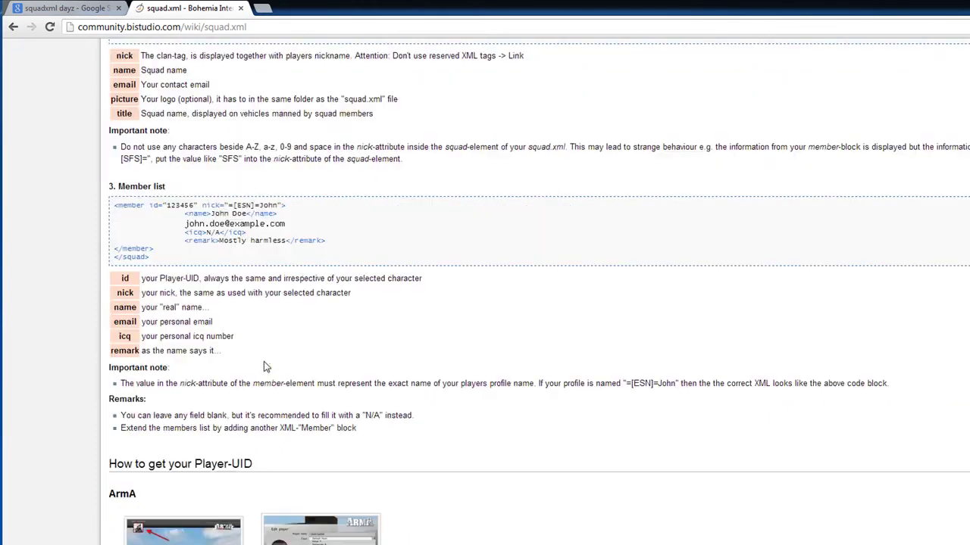
pyautogui.scroll(3, 311, 367)
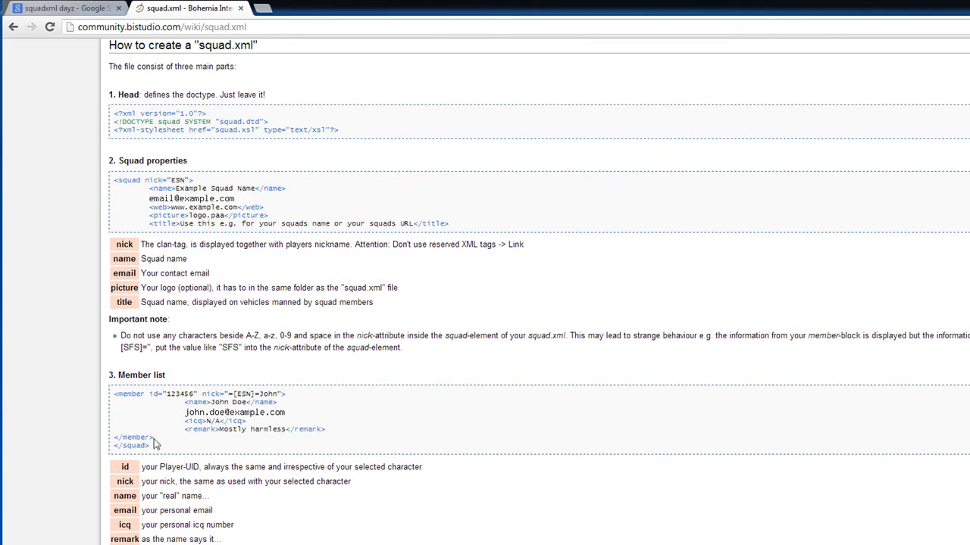
pyautogui.scroll(-2, 333, 394)
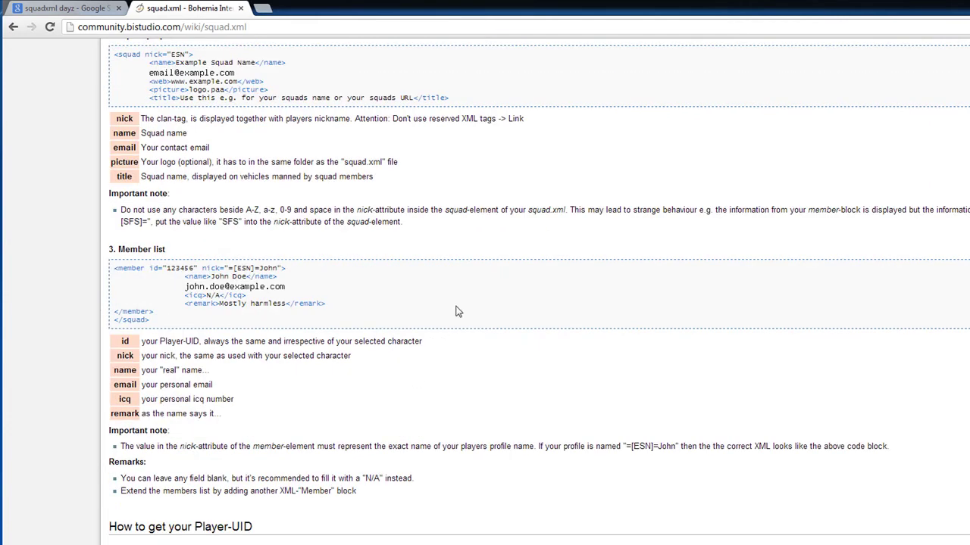
pyautogui.scroll(4, 455, 303)
# Load squadxml.limnosradio.com in the first tab
pyautogui.click(69, 8)
pyautogui.click(109, 27)
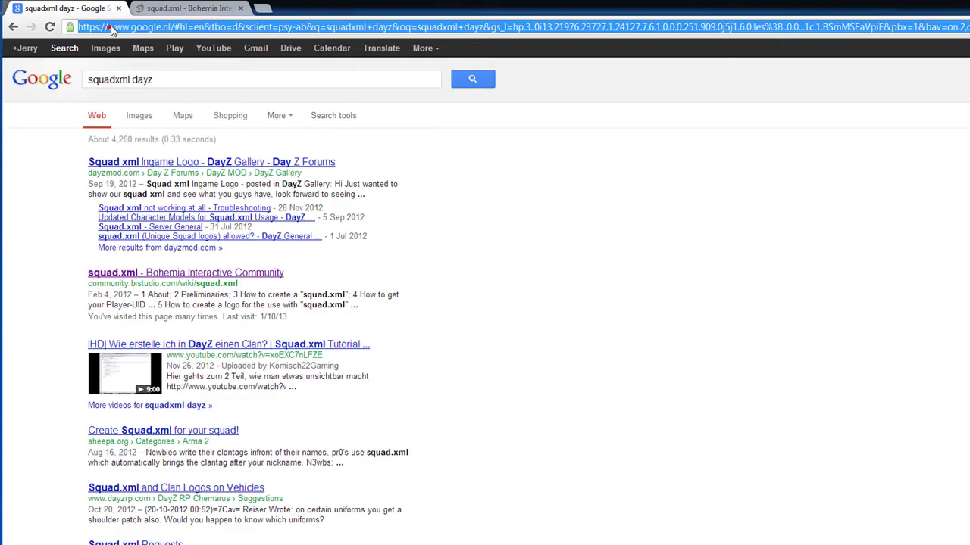
pyautogui.write('squadxml.limnosradio.com')
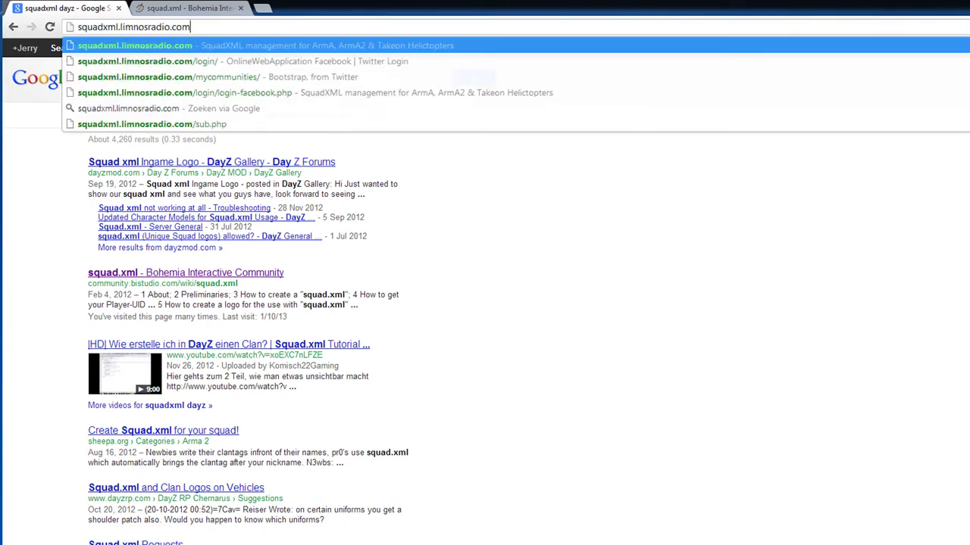
pyautogui.press('Return')
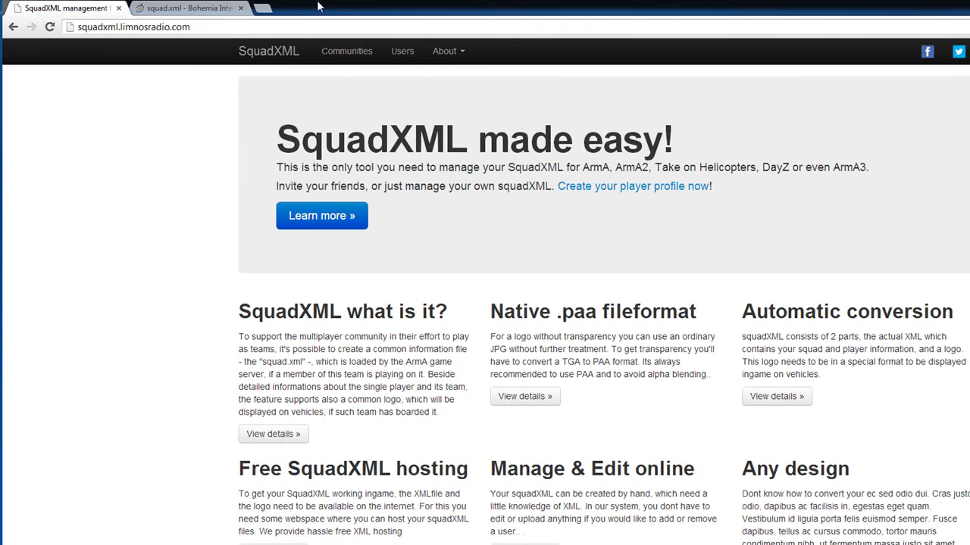
# Open the Communities list showing communities ID 11 to 26
pyautogui.moveTo(926, 61)
pyautogui.moveTo(356, 63)
pyautogui.click(350, 59)
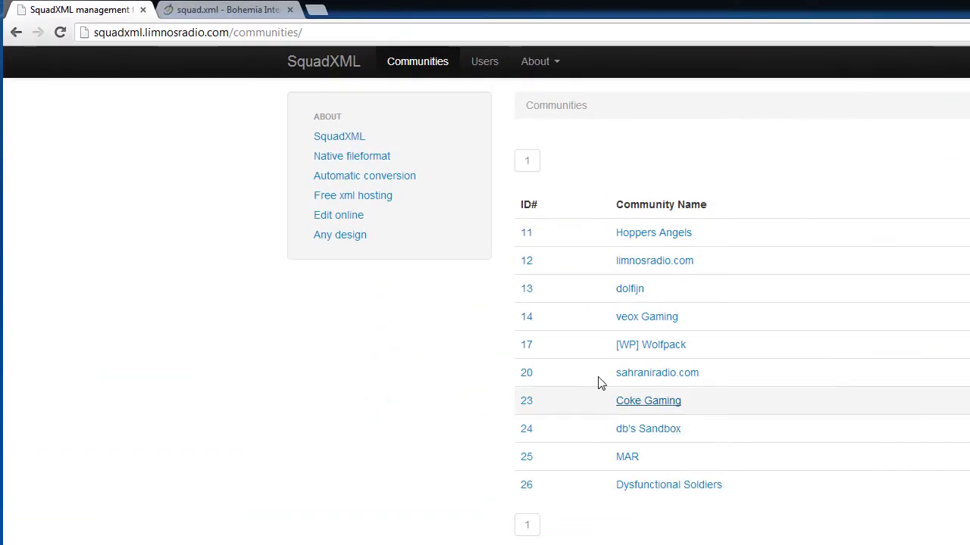
pyautogui.click(669, 238)
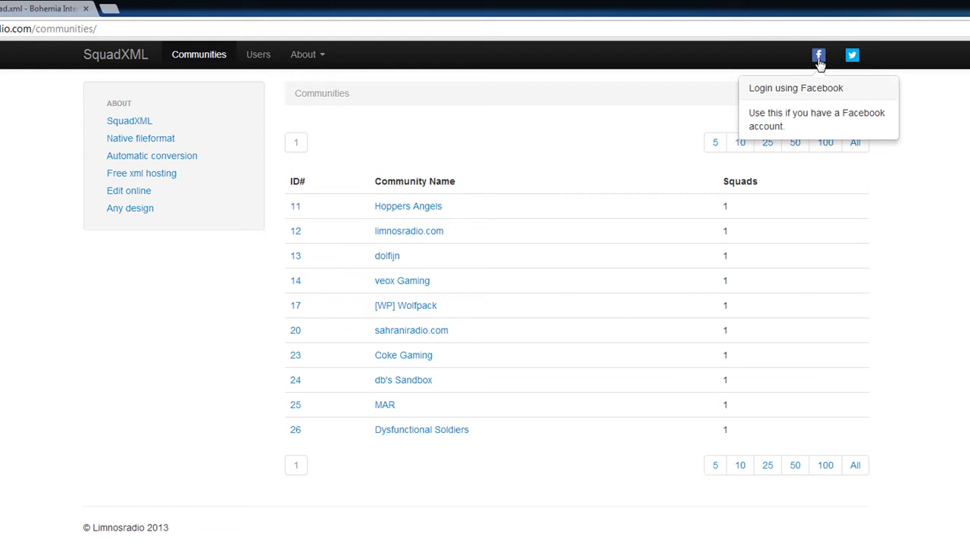
# Log in with the Facebook account and open the username dropdown menu
pyautogui.click(818, 57)
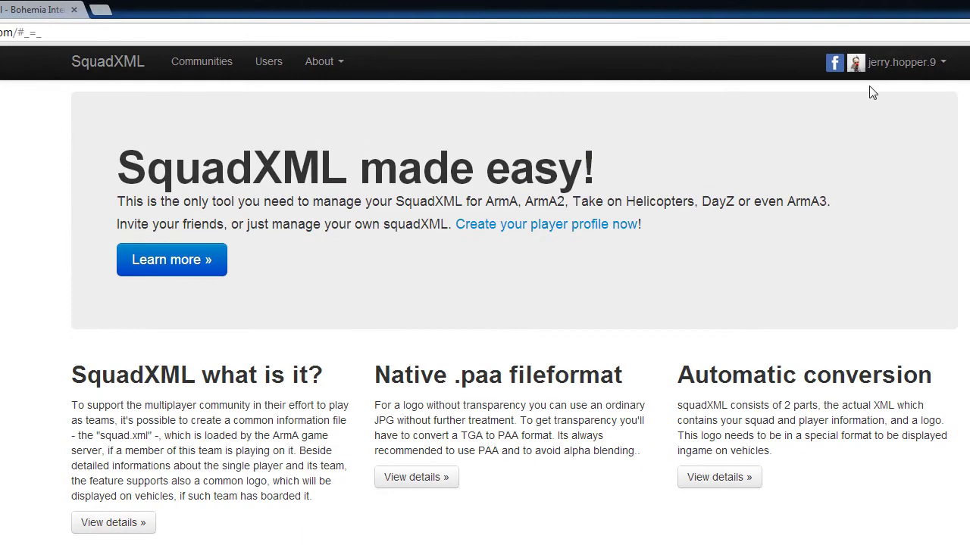
pyautogui.moveTo(714, 50)
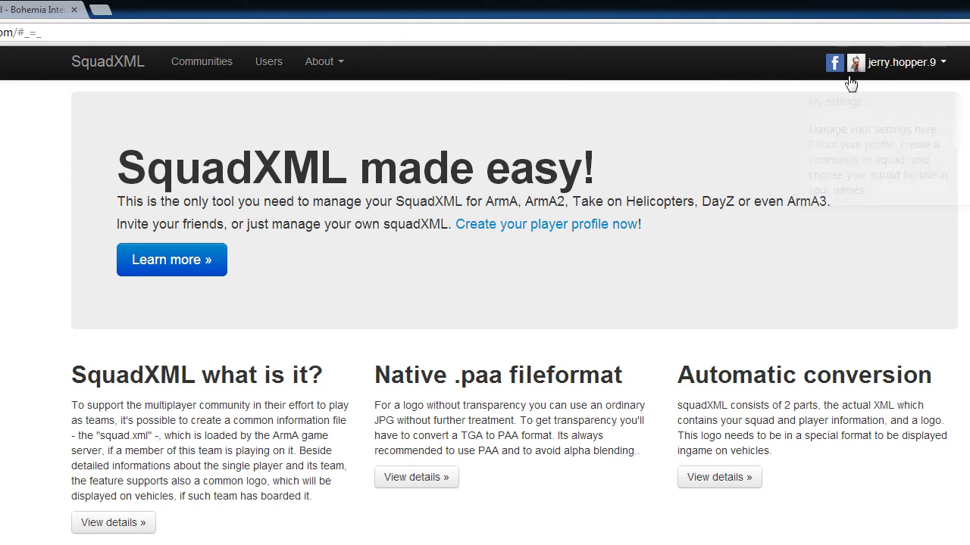
pyautogui.click(931, 73)
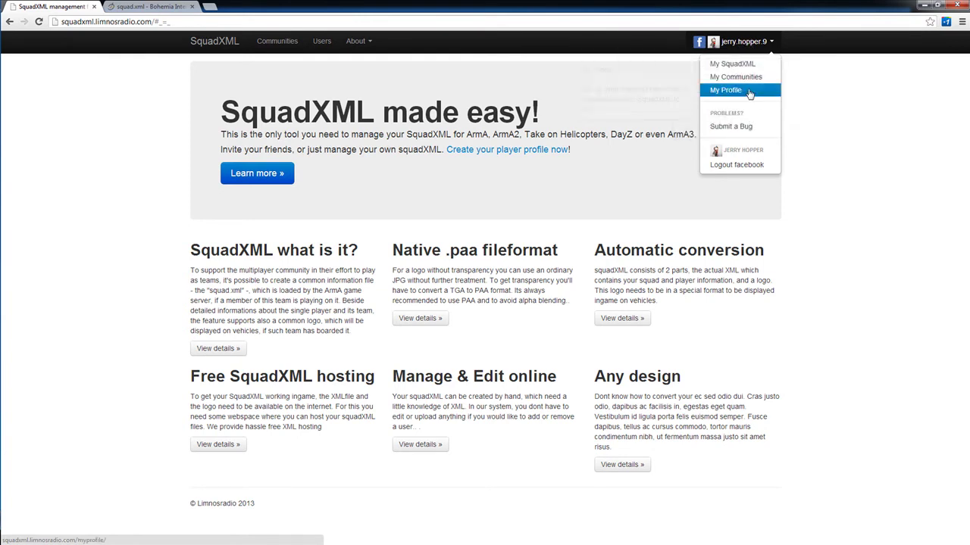
# Open My profile and go through the nickname, name and email fields
pyautogui.click(749, 90)
pyautogui.click(749, 90)
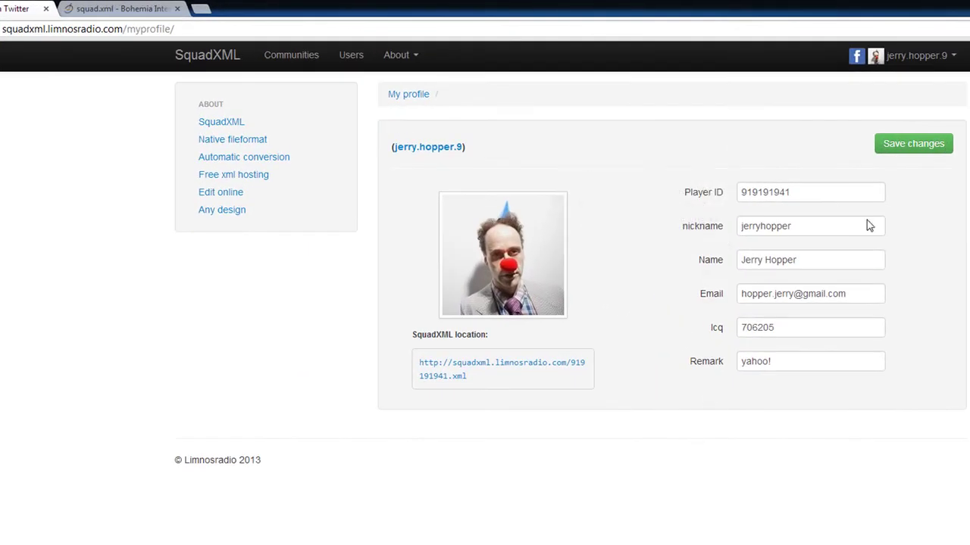
pyautogui.moveTo(831, 197)
pyautogui.moveTo(858, 224)
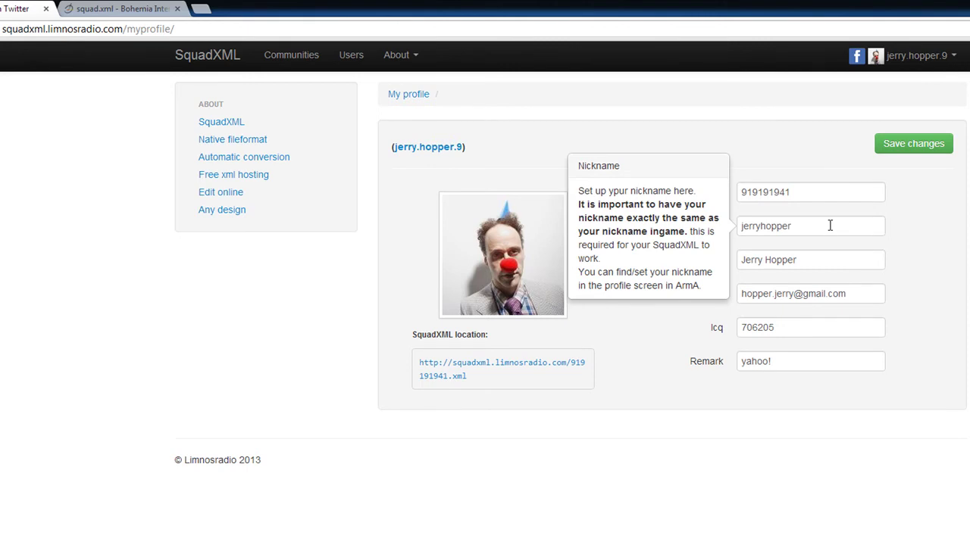
pyautogui.moveTo(829, 225); pyautogui.dragTo(741, 226)
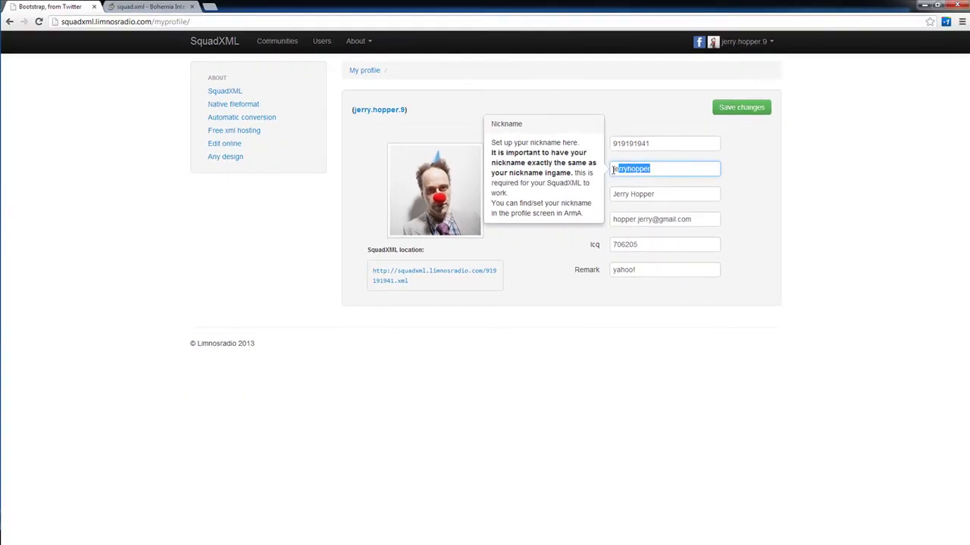
pyautogui.click(685, 195)
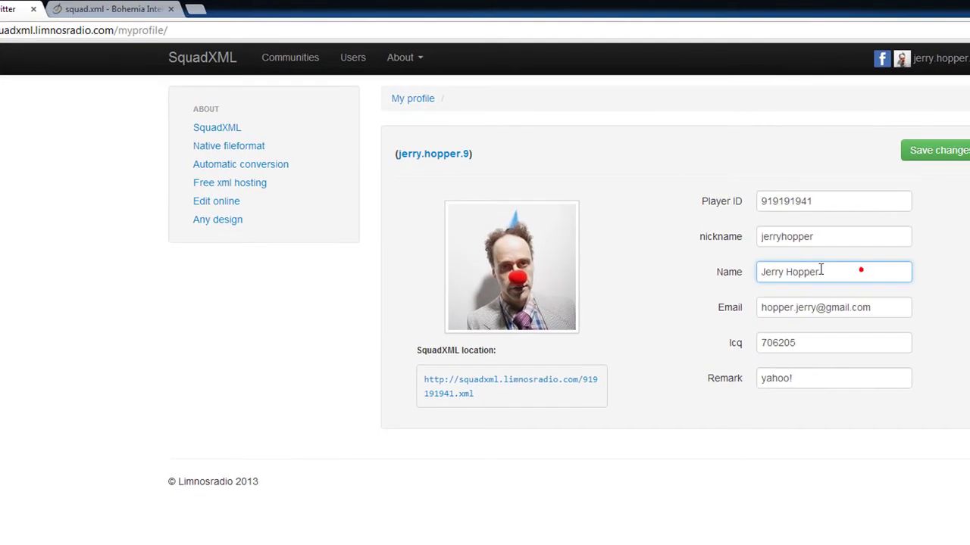
pyautogui.moveTo(812, 253); pyautogui.dragTo(734, 251)
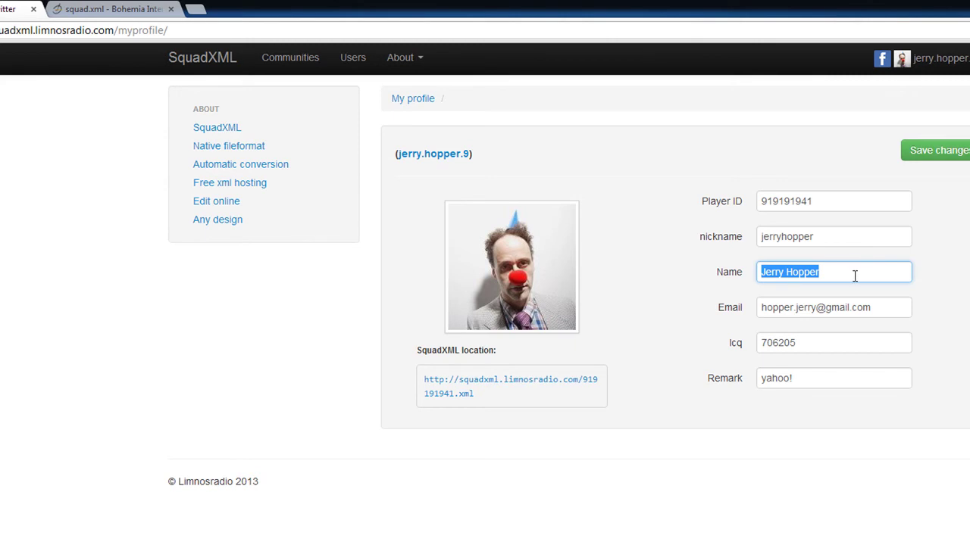
pyautogui.click(865, 306)
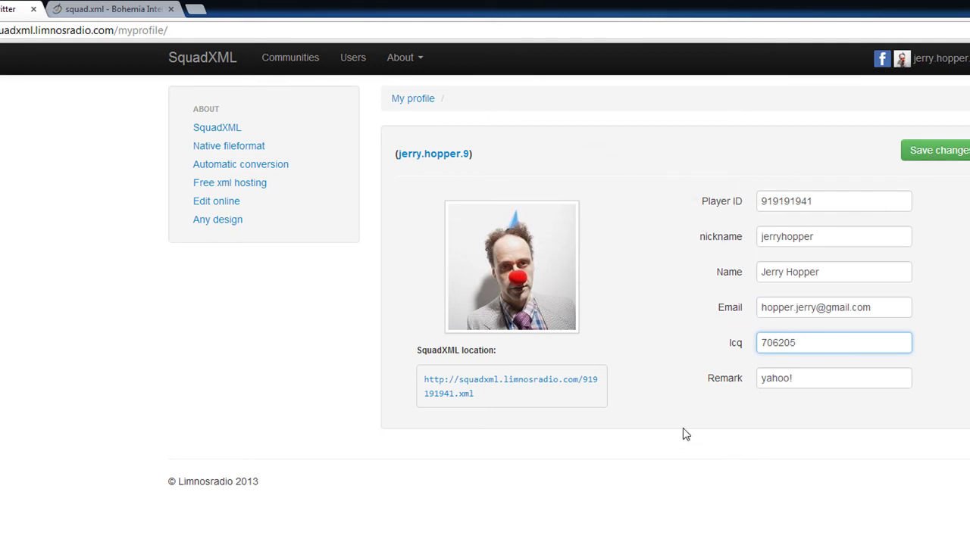
# Select the personal SquadXML location URL to inspect it
pyautogui.tripleClick(477, 394)
pyautogui.click(505, 400)
pyautogui.tripleClick(507, 405)
pyautogui.click(485, 399)
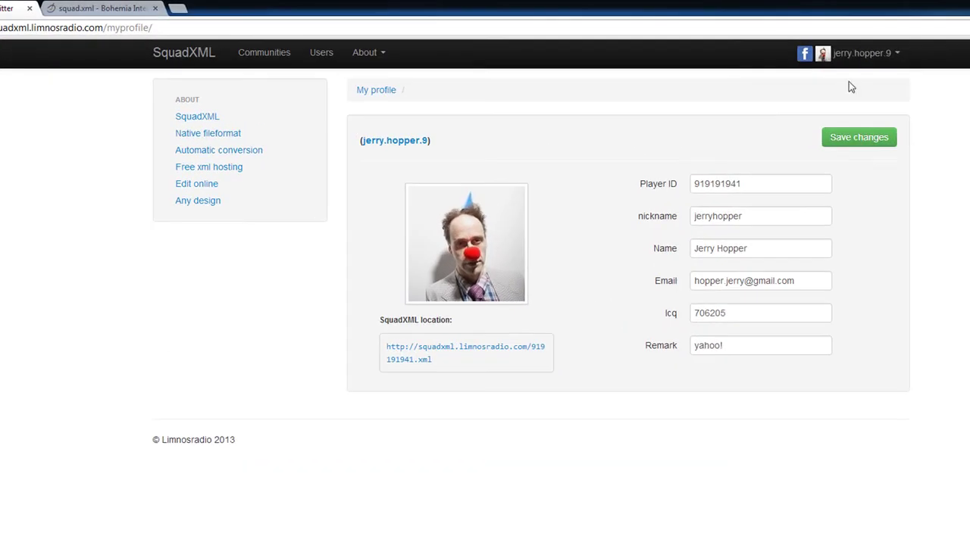
# Create community 'whatever' under My Communities, then open the sahraniradio.com community page
pyautogui.click(738, 43)
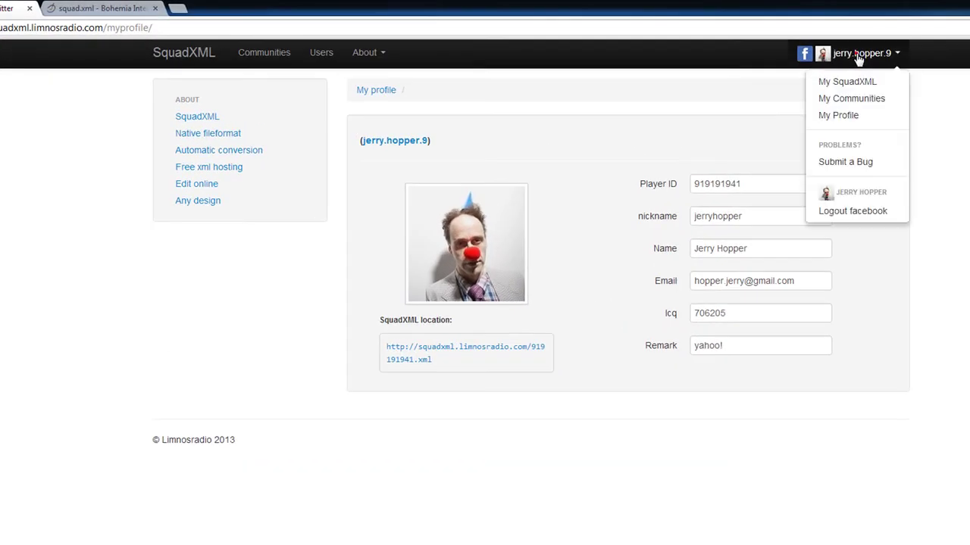
pyautogui.click(851, 99)
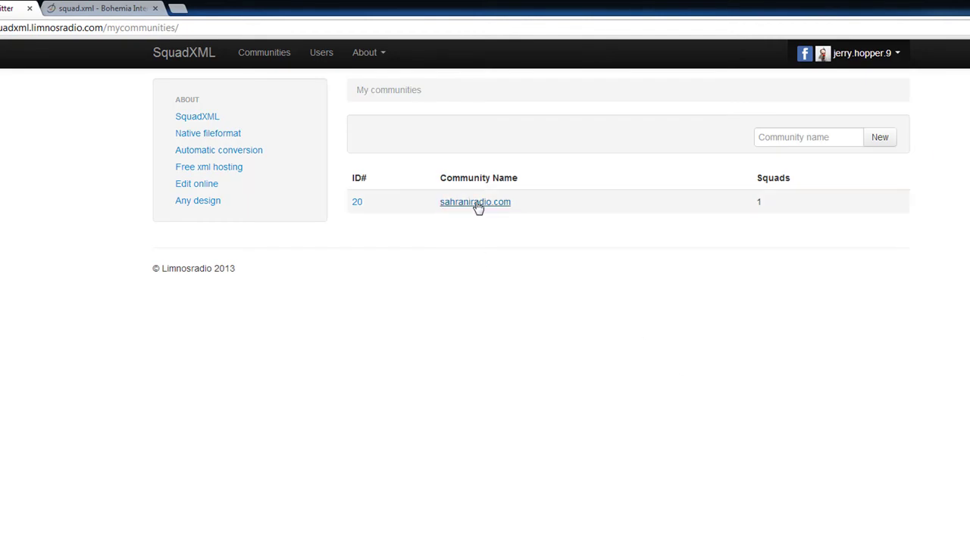
pyautogui.click(770, 140)
pyautogui.write('whatev')
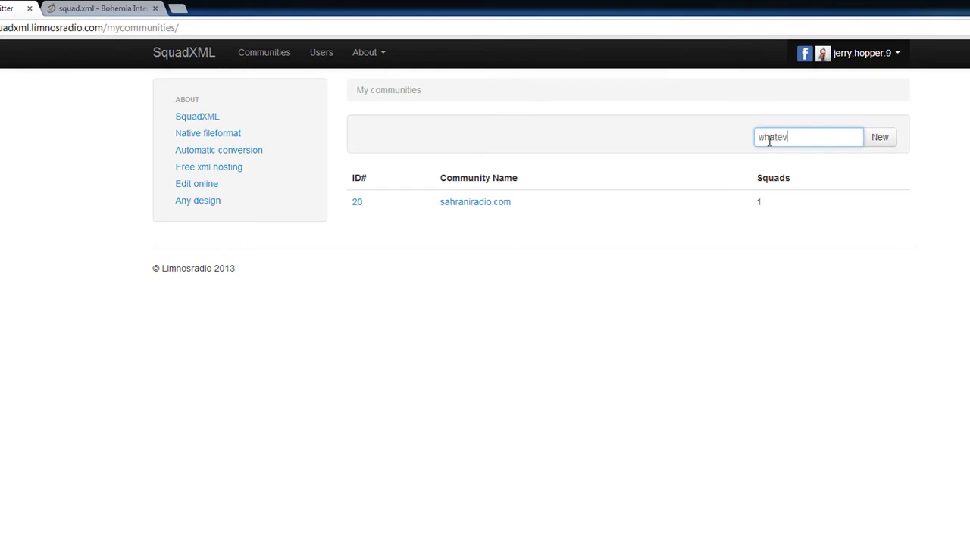
pyautogui.write('er duh')
pyautogui.click(884, 141)
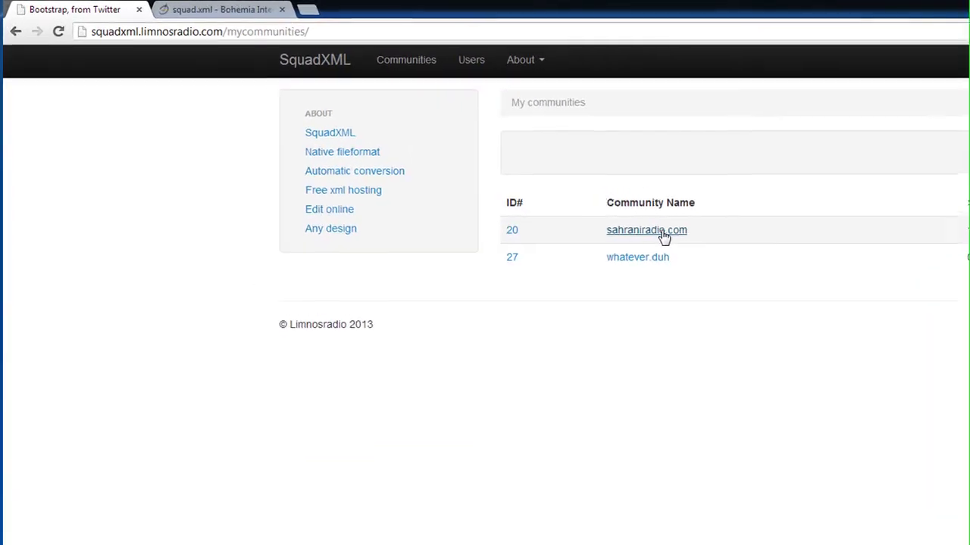
pyautogui.click(453, 160)
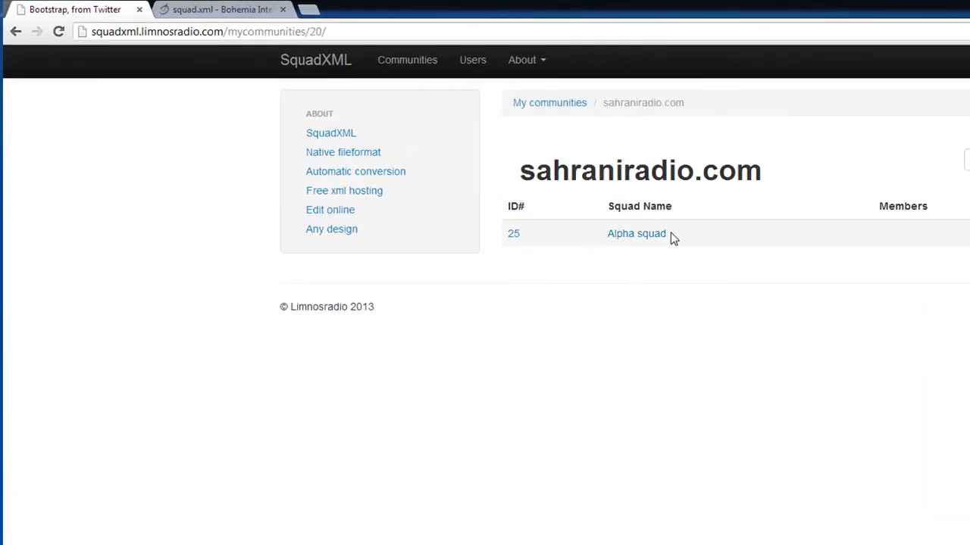
# Open the whatever.duh community and add a new squad named duhsquad
pyautogui.click(563, 106)
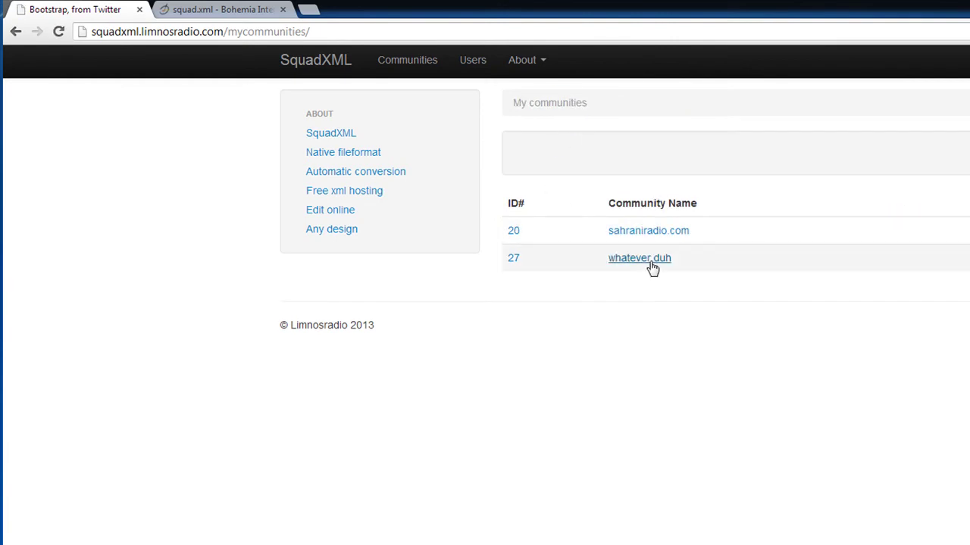
pyautogui.tripleClick(695, 261)
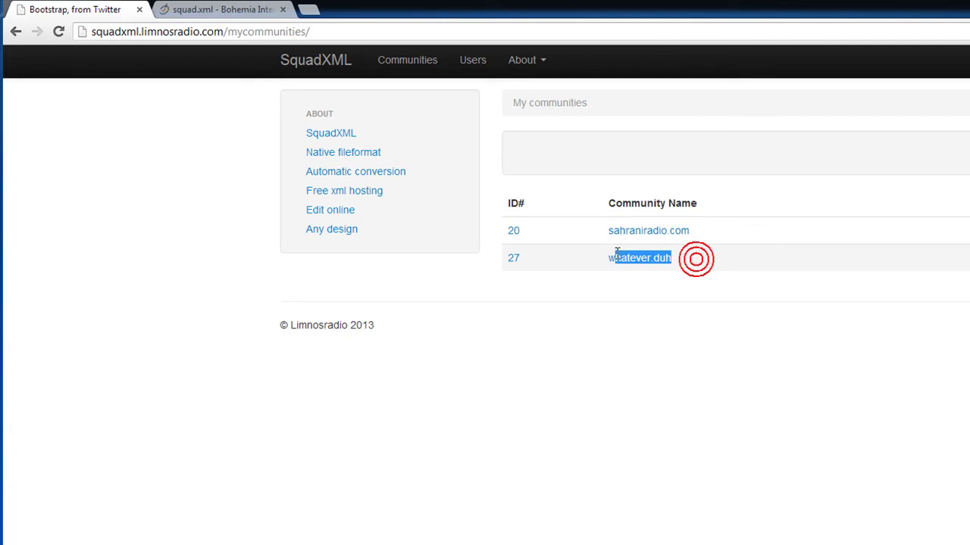
pyautogui.click(656, 275)
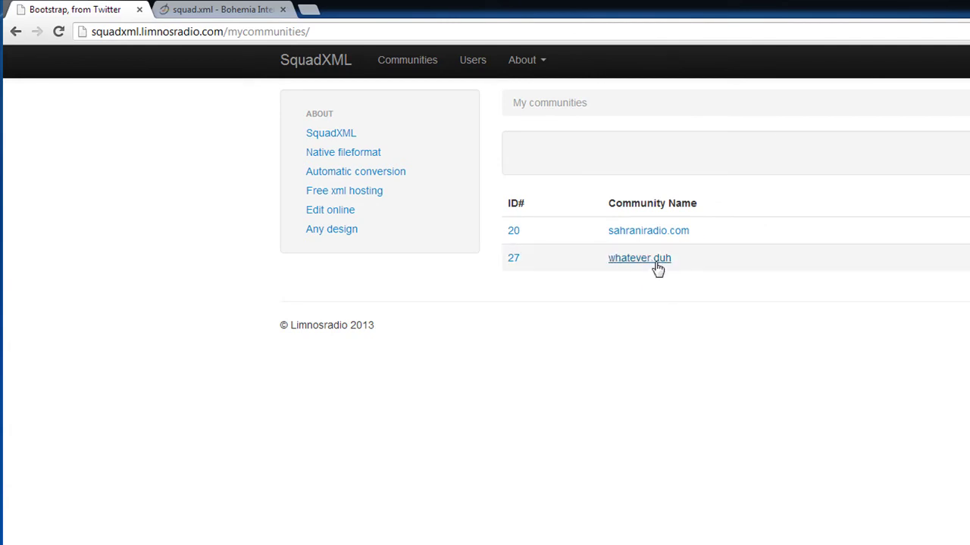
pyautogui.click(656, 261)
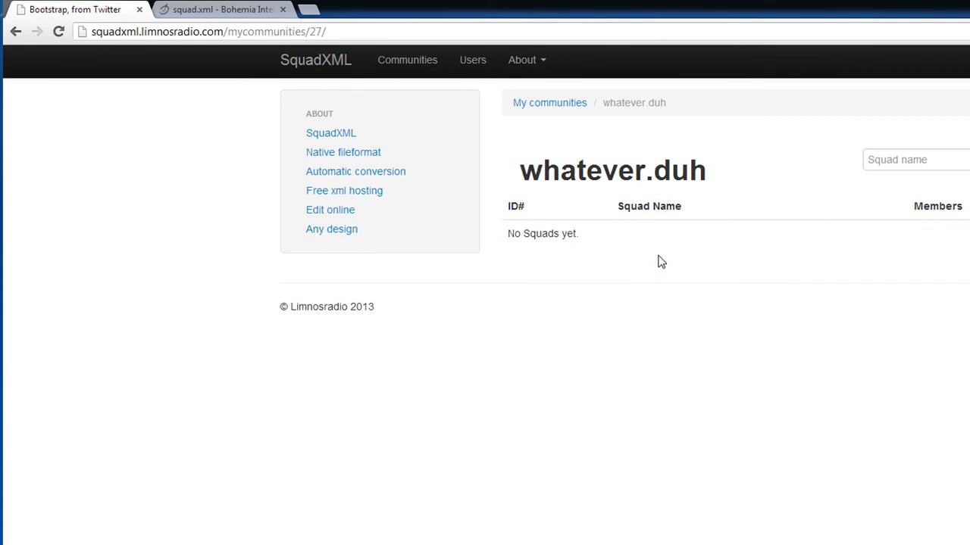
pyautogui.click(880, 158)
pyautogui.write('du')
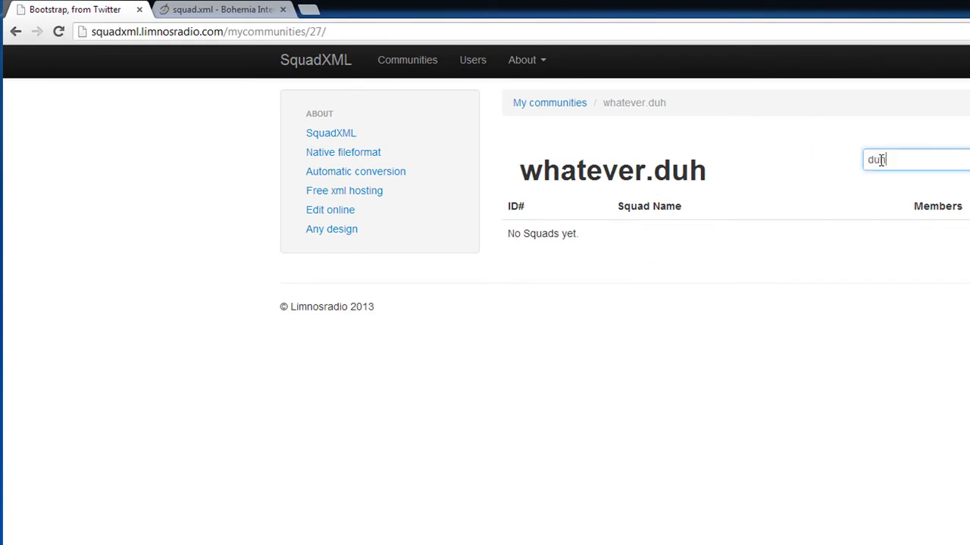
pyautogui.write('hsuadq')
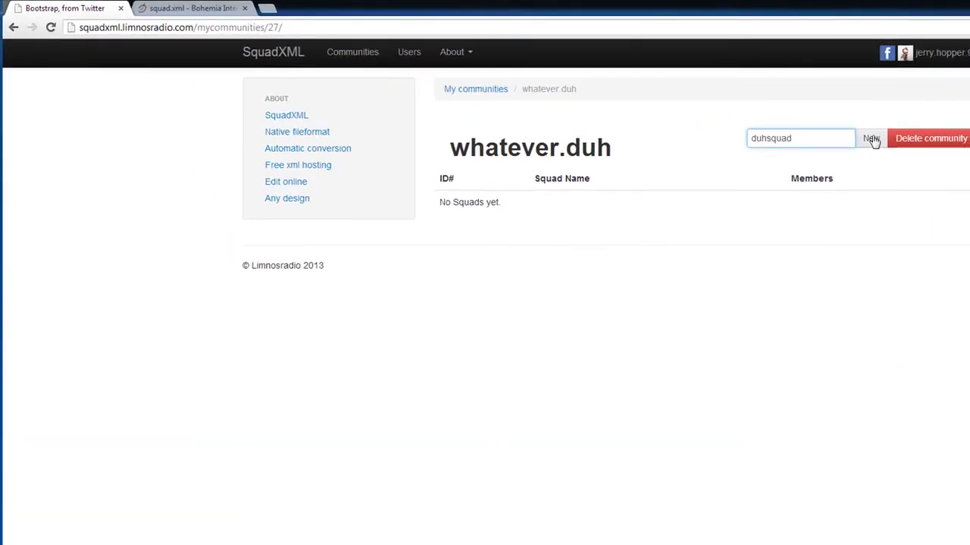
pyautogui.click(768, 123)
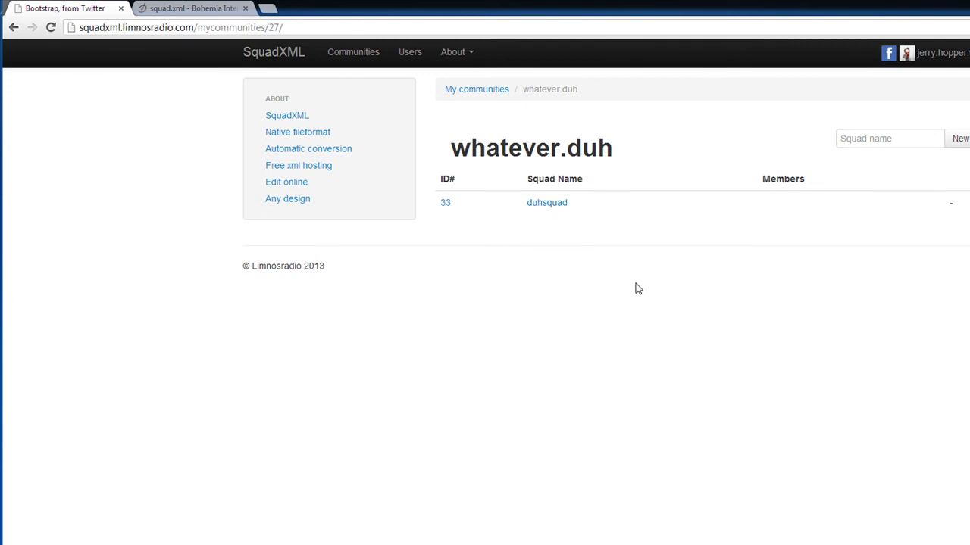
# Set duhsquad's type to Public and enter the squad's e-mail address and name
pyautogui.click(558, 201)
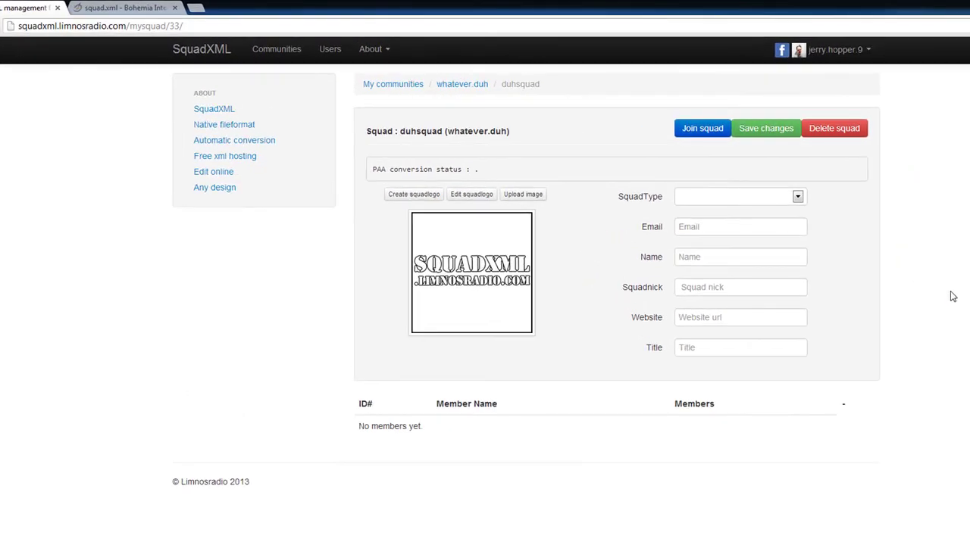
pyautogui.click(761, 203)
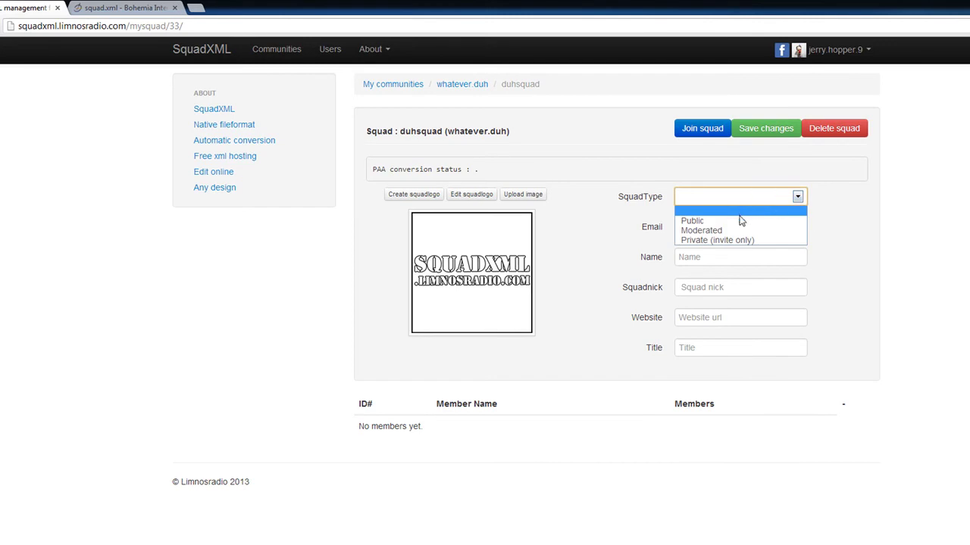
pyautogui.click(738, 217)
pyautogui.click(747, 227)
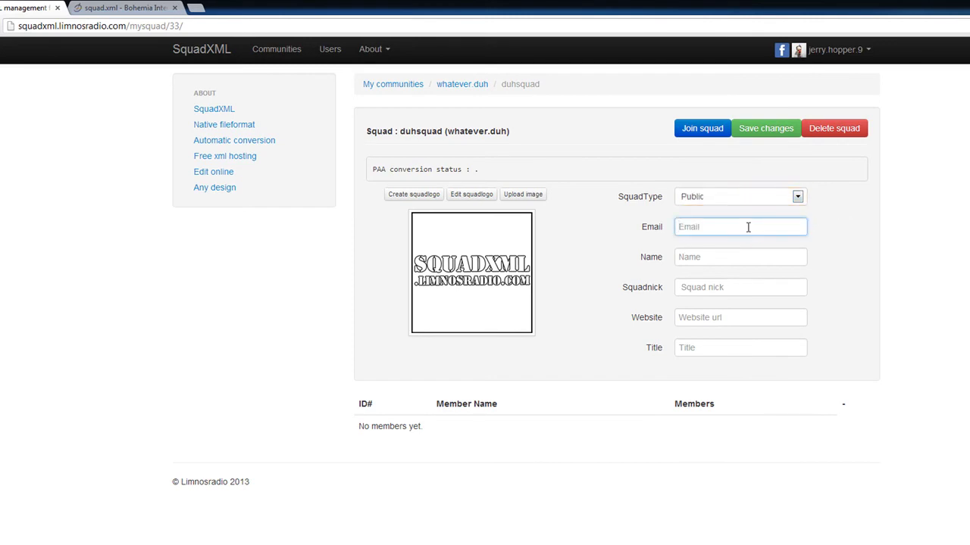
pyautogui.write('hopper')
pyautogui.click(716, 251)
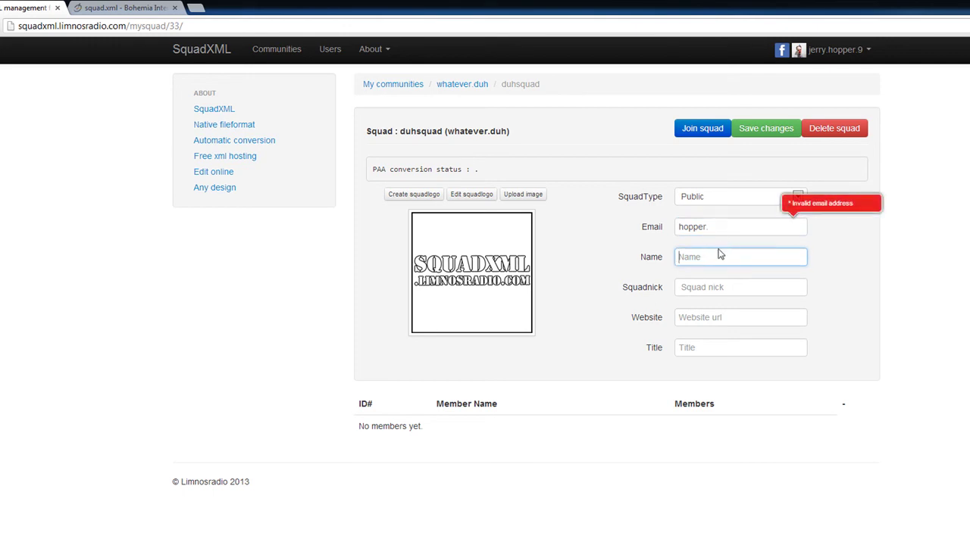
pyautogui.click(734, 225)
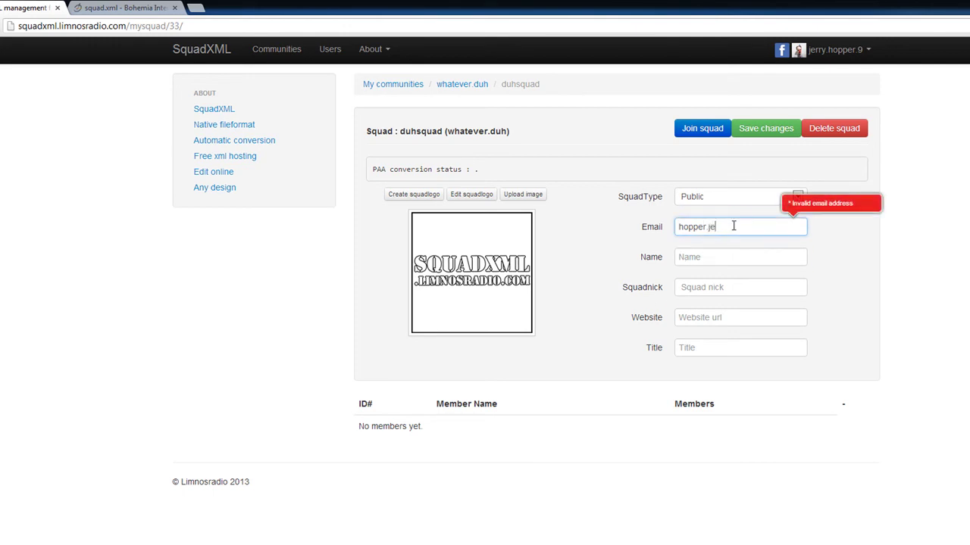
pyautogui.press('Tab')
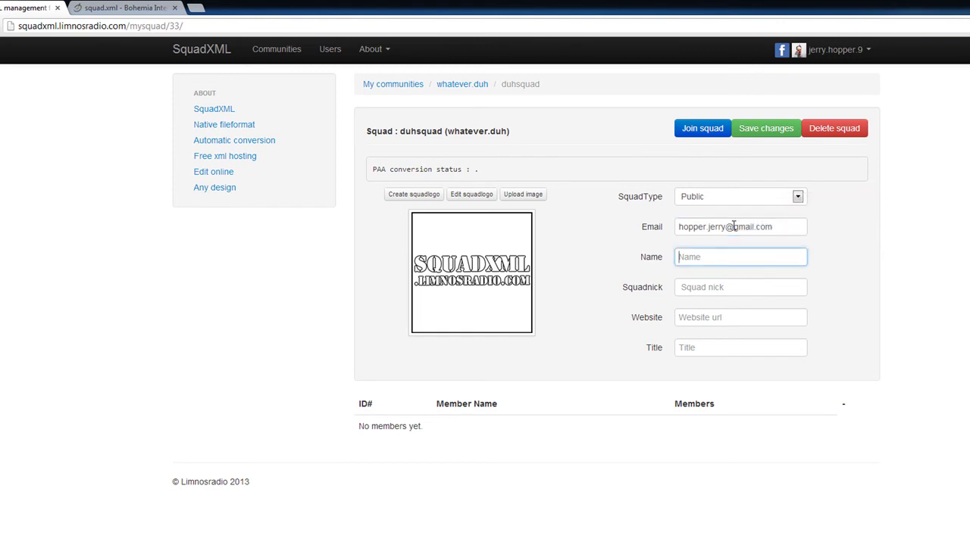
pyautogui.press('Tab')
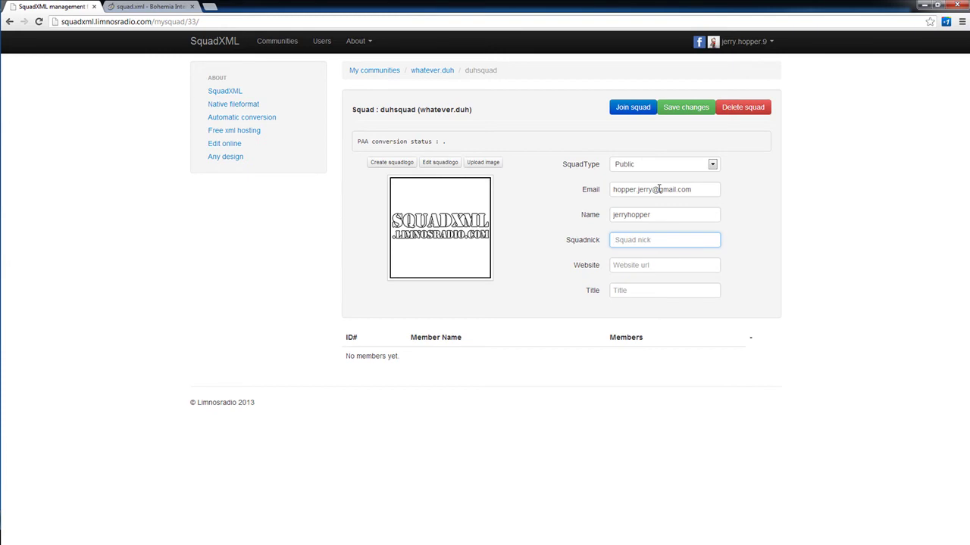
pyautogui.write('DS')
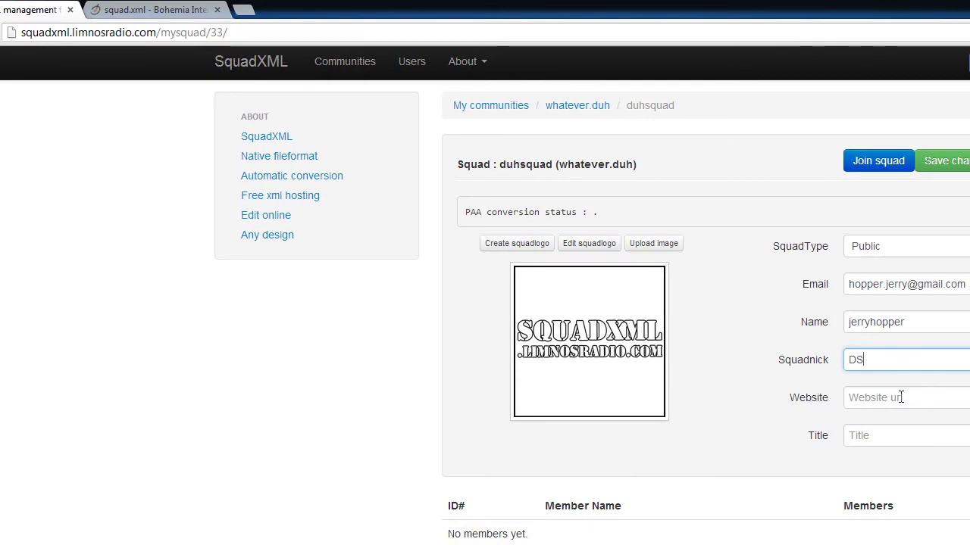
pyautogui.click(901, 397)
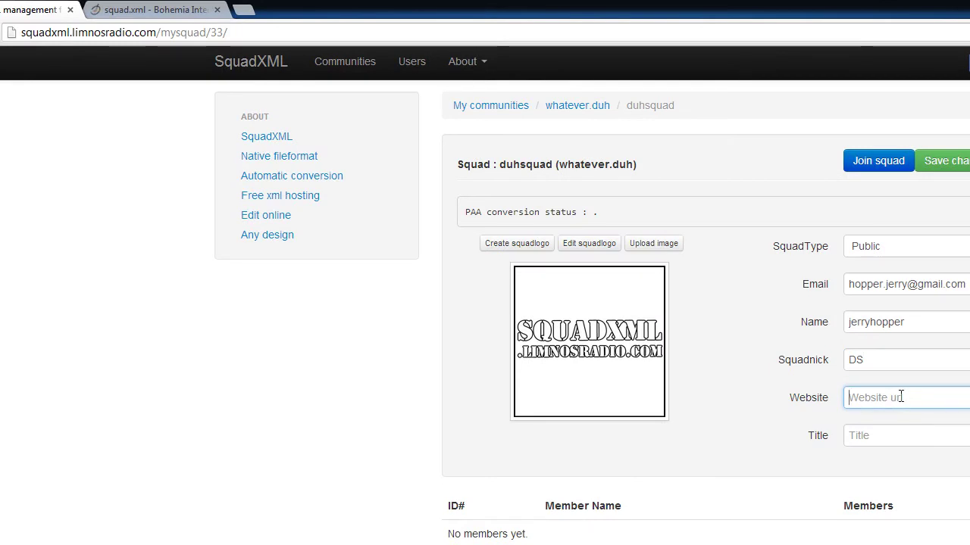
pyautogui.write('ofcourse')
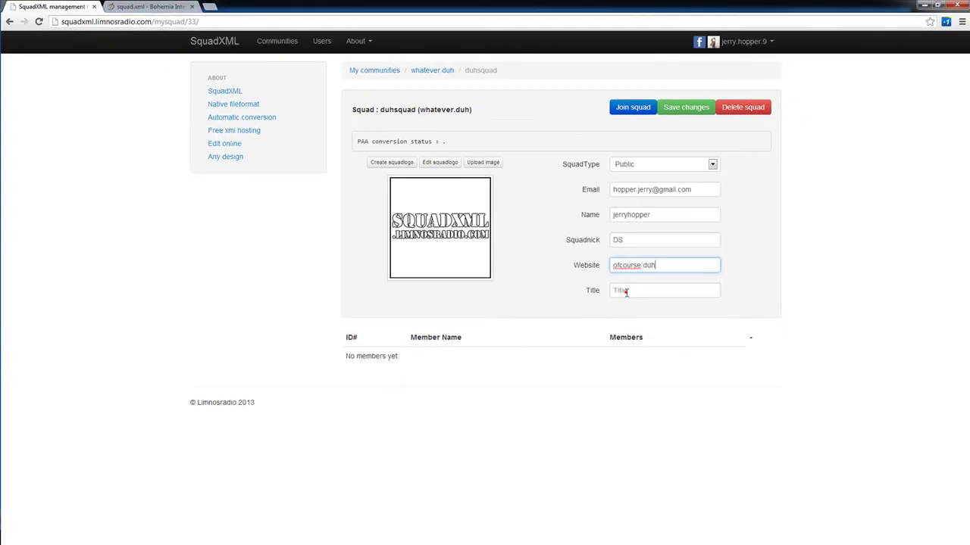
pyautogui.click(871, 435)
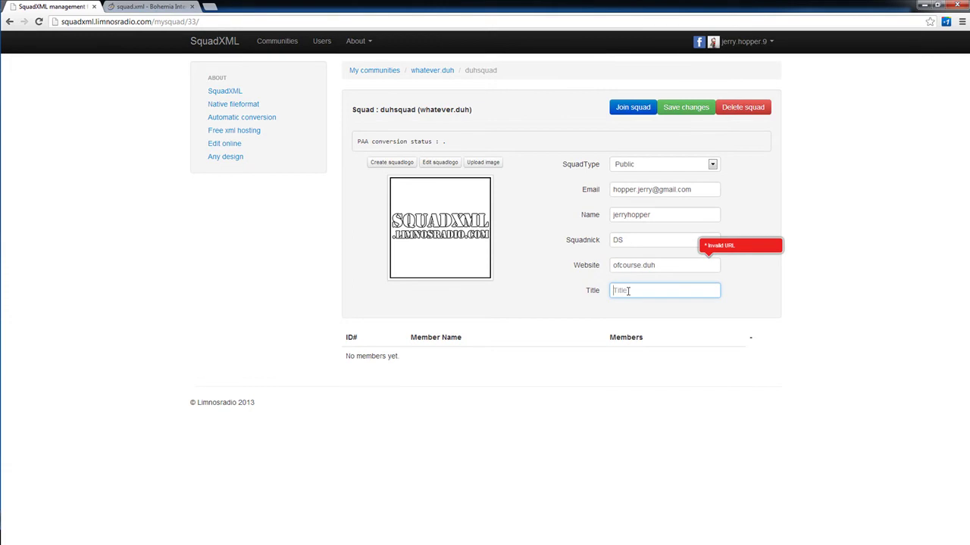
pyautogui.click(671, 262)
pyautogui.press('BackSpace')
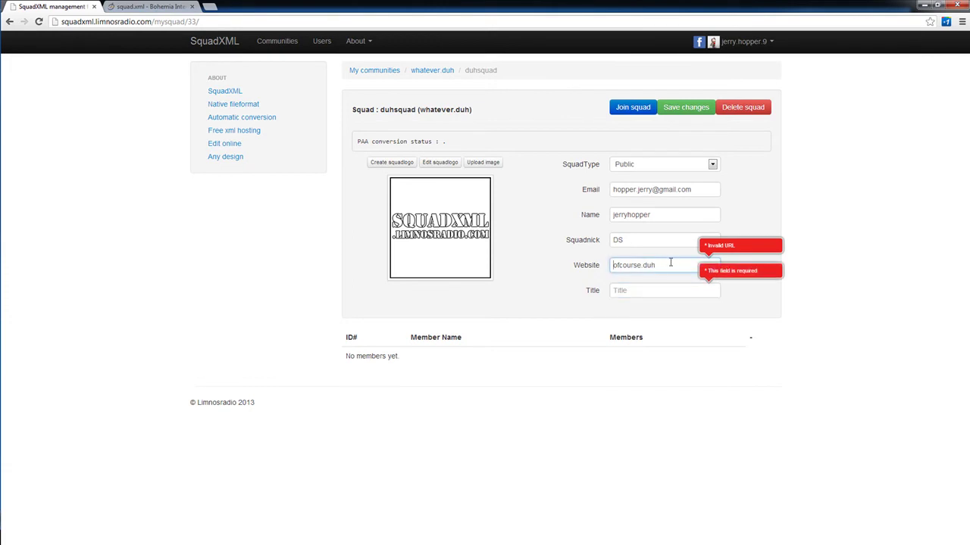
pyautogui.write('http://')
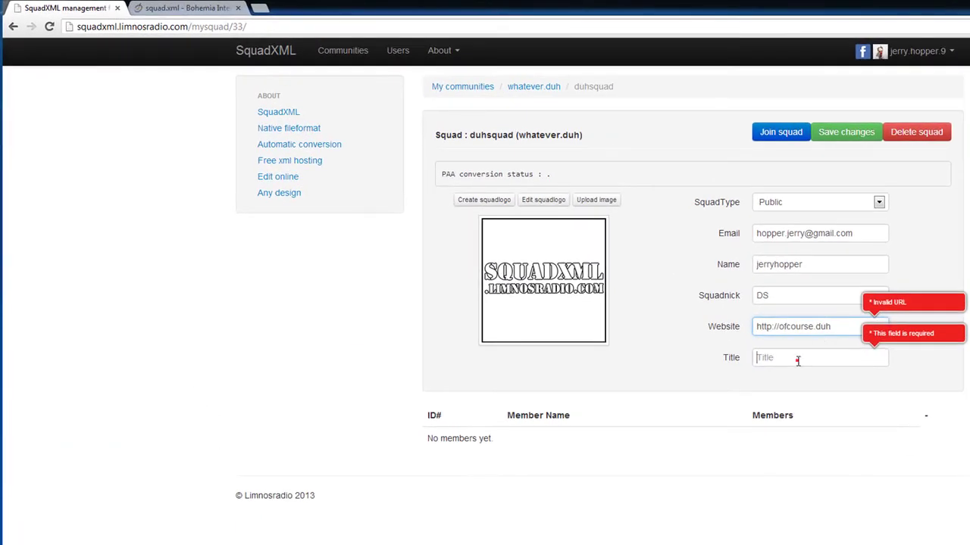
pyautogui.click(797, 360)
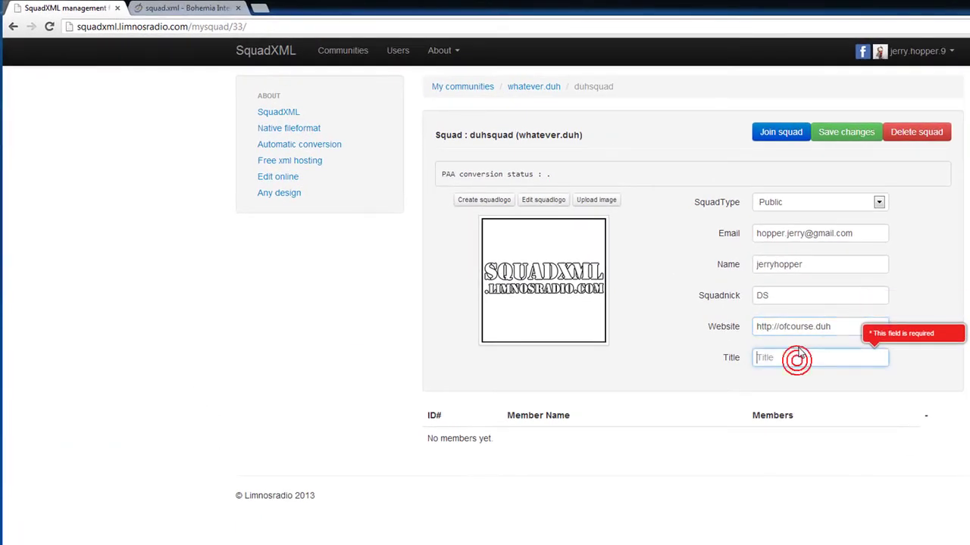
pyautogui.write('duh')
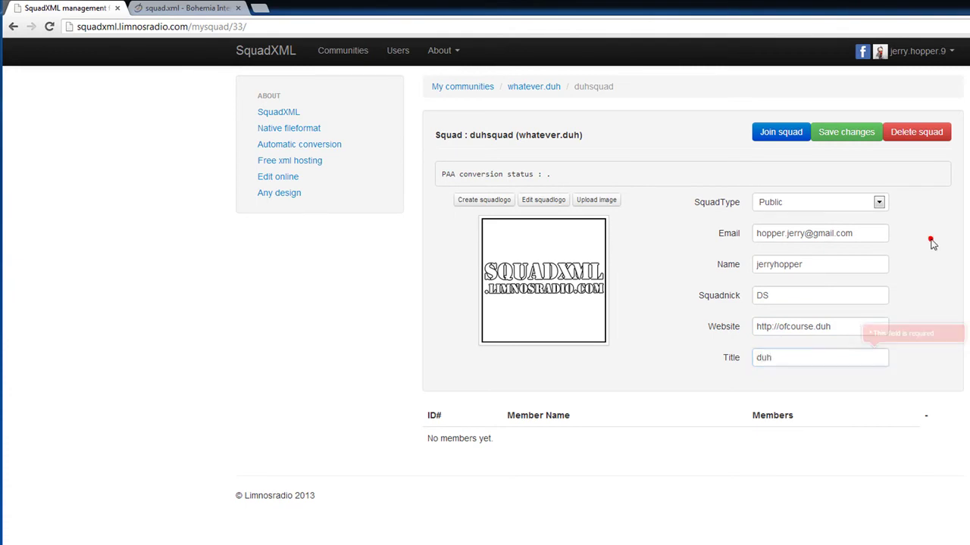
pyautogui.click(930, 240)
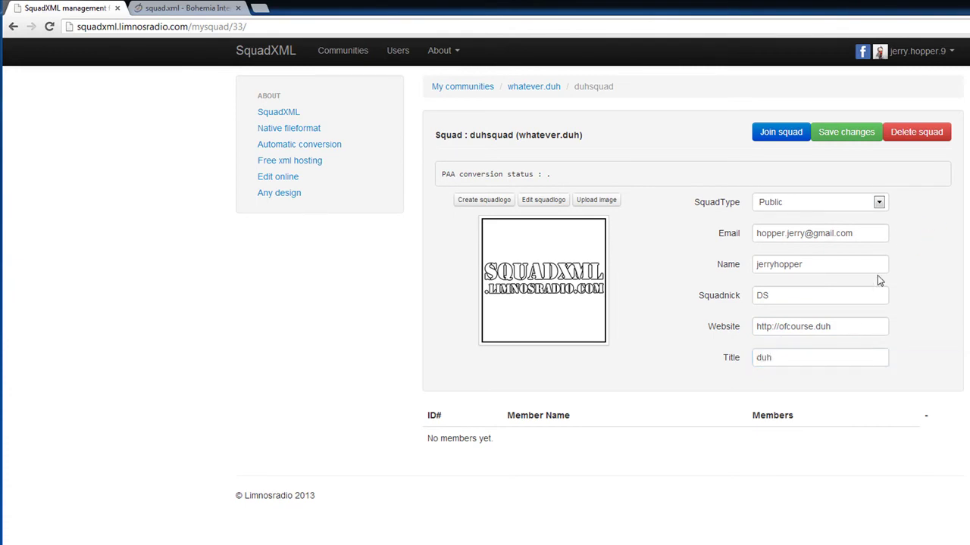
# Save the duhsquad details and select the PAA conversion status line
pyautogui.click(847, 134)
pyautogui.doubleClick(550, 174)
pyautogui.moveTo(443, 175); pyautogui.dragTo(555, 176)
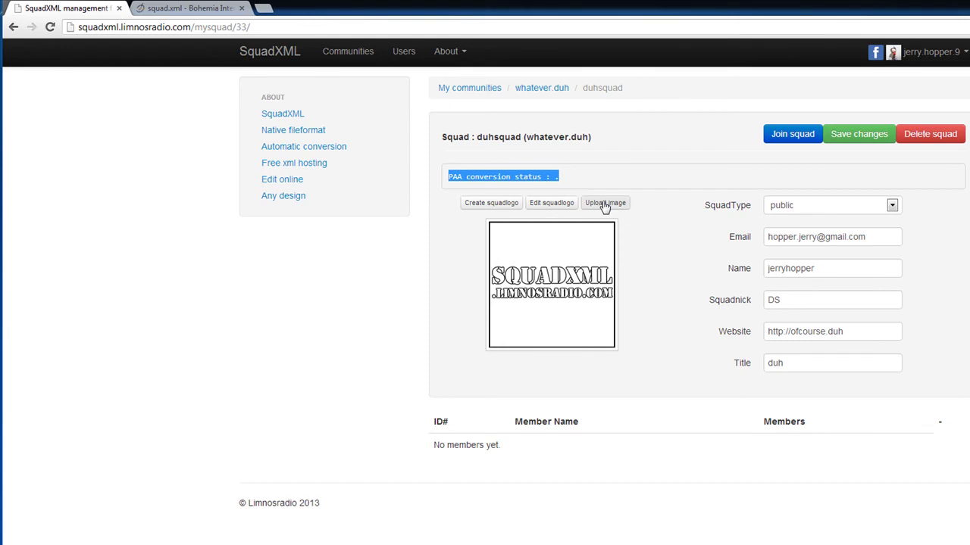
# Upload trans-24bit.png from Pictures and set the arrow sign as the squad image
pyautogui.click(608, 204)
pyautogui.click(47, 192)
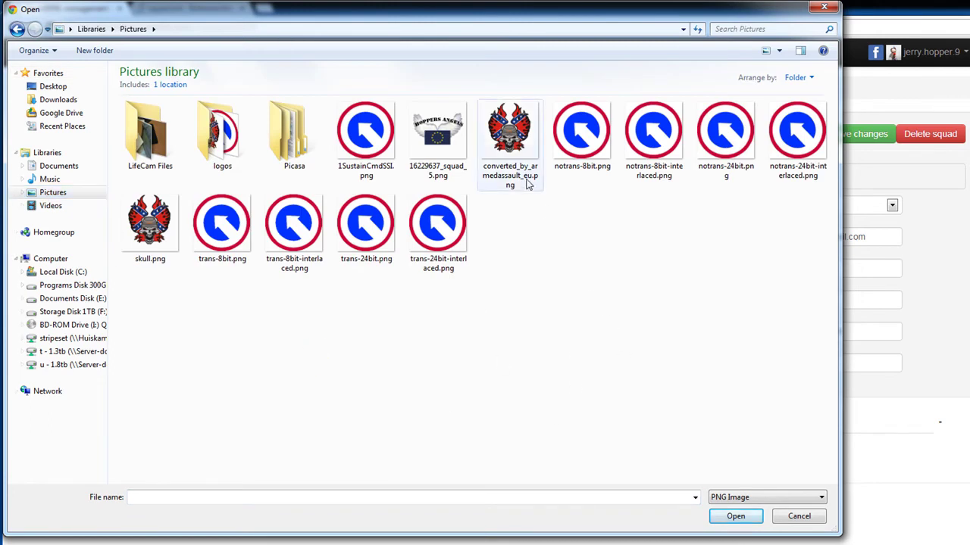
pyautogui.click(365, 222)
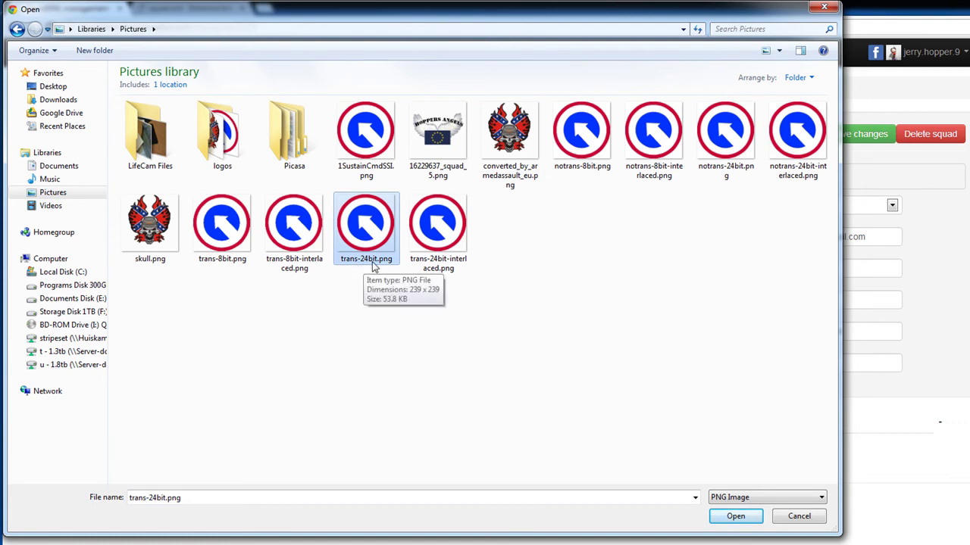
pyautogui.click(736, 518)
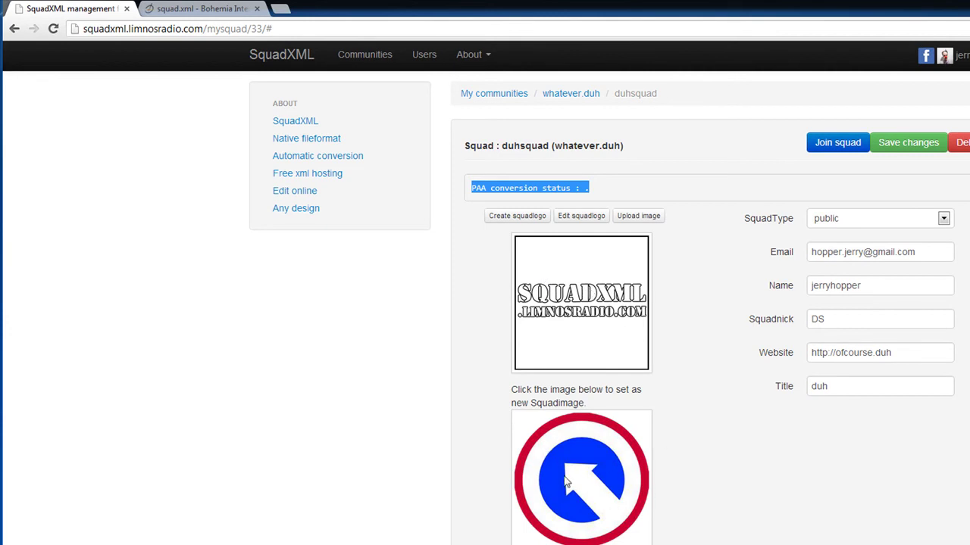
pyautogui.moveTo(702, 524); pyautogui.dragTo(710, 474)
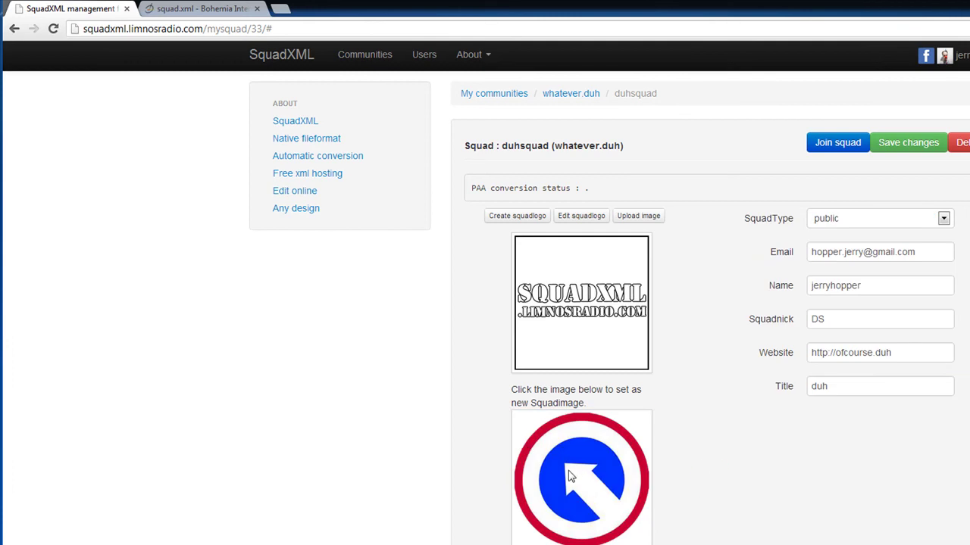
pyautogui.click(570, 475)
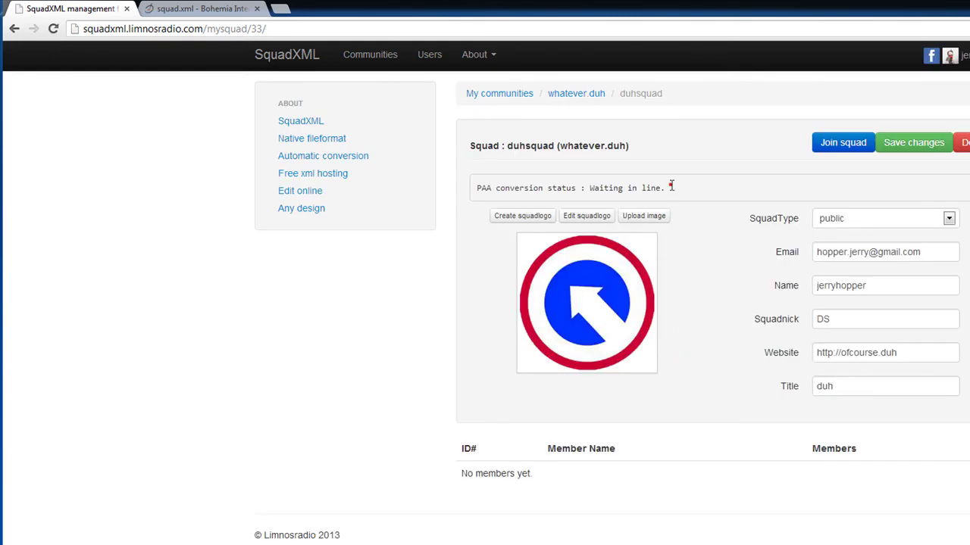
# Save the squad changes with the new arrow-sign logo
pyautogui.moveTo(667, 188); pyautogui.dragTo(475, 187)
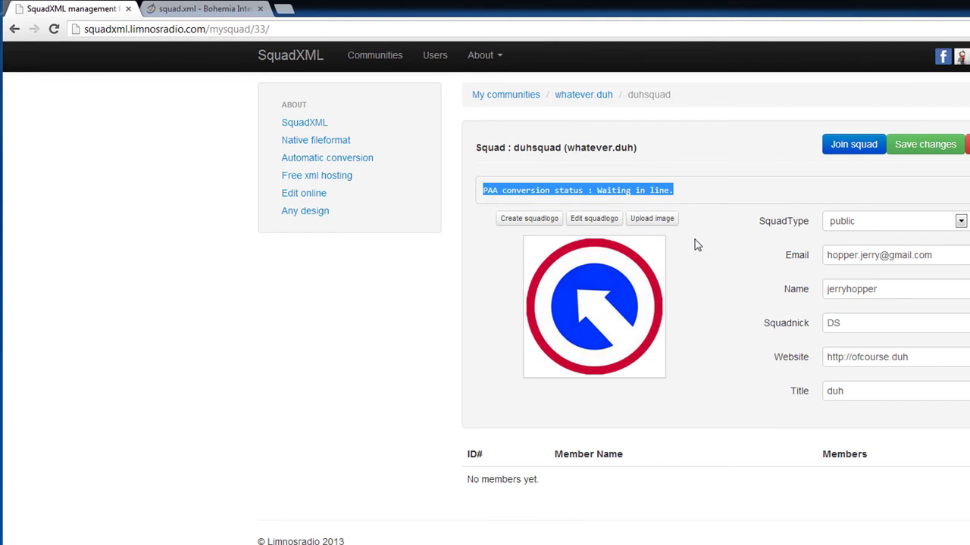
pyautogui.press('Tab')
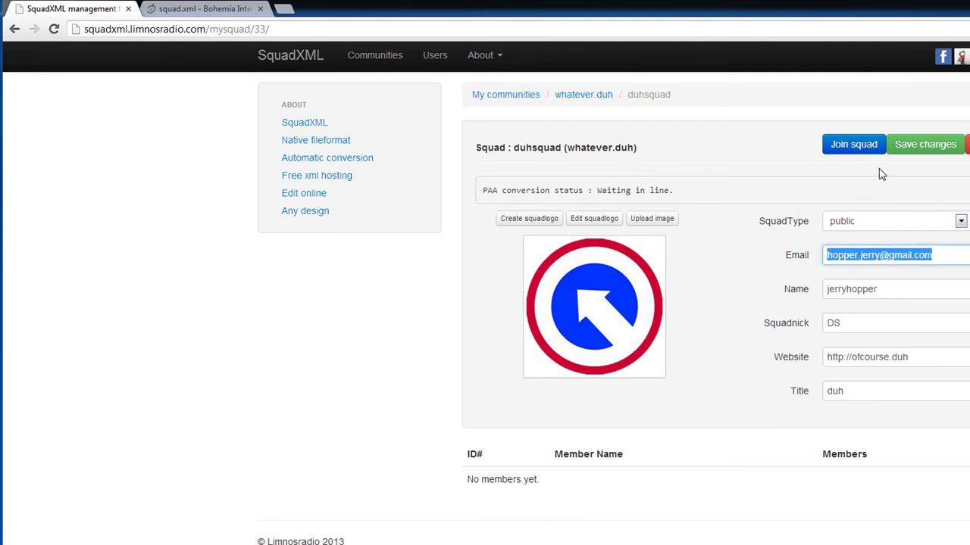
pyautogui.click(916, 148)
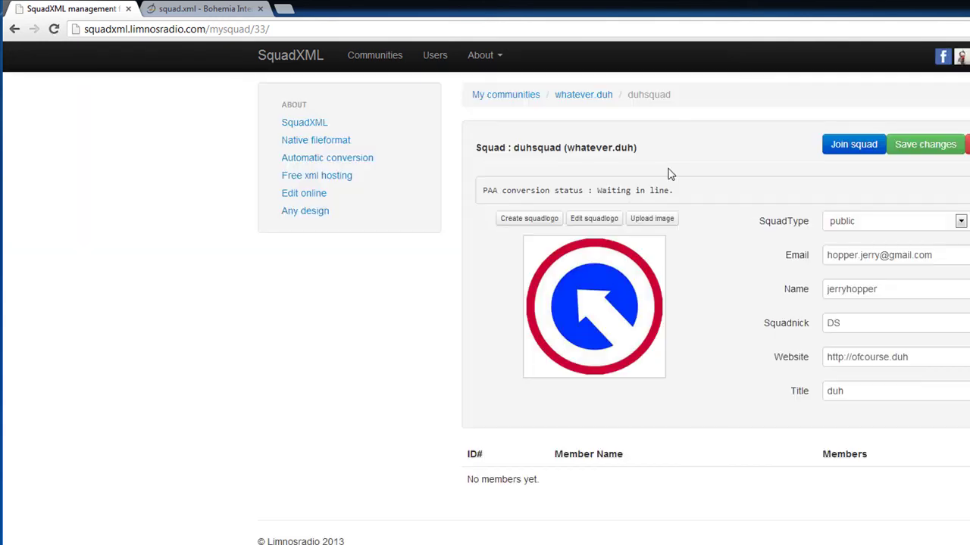
# Reopen duhsquad from whatever.duh to check the PAA status 'Waiting in line.'
pyautogui.click(581, 95)
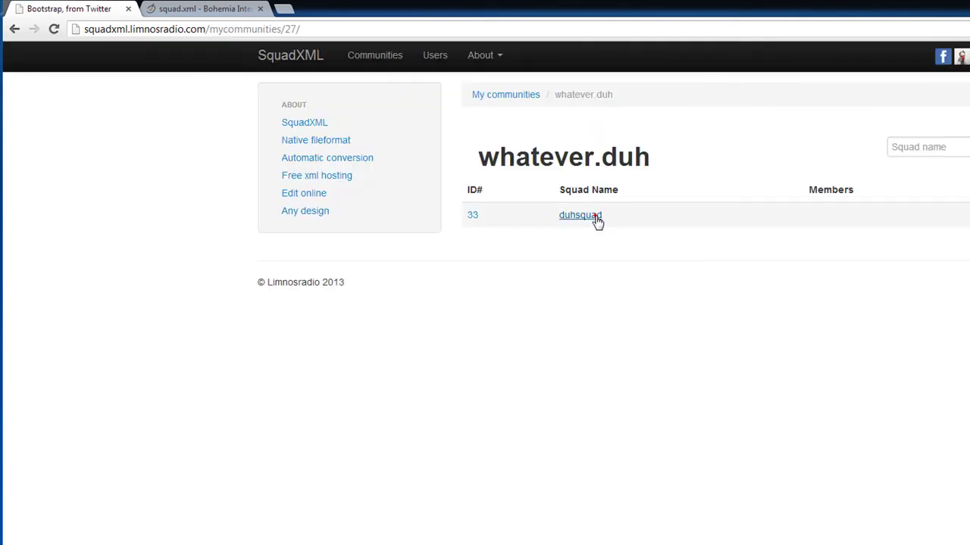
pyautogui.click(596, 220)
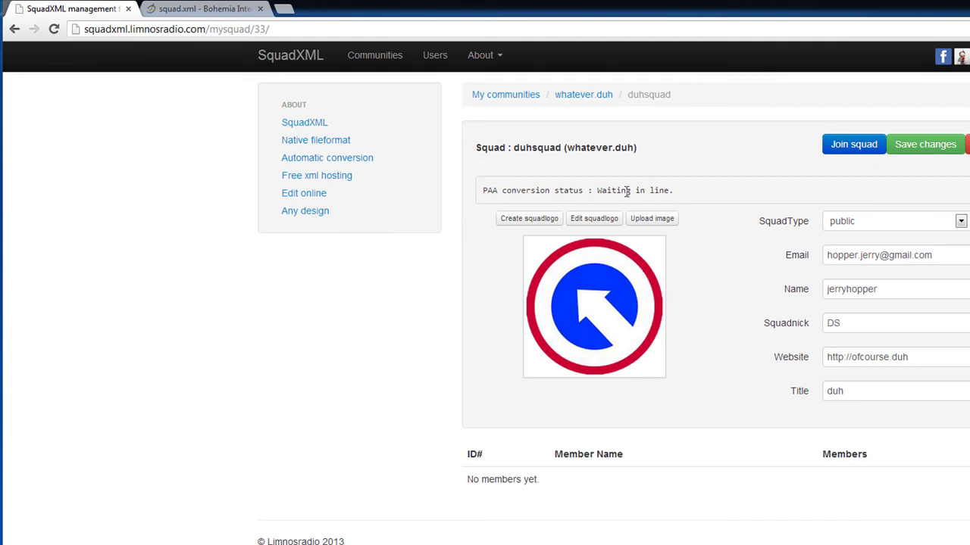
pyautogui.moveTo(673, 191); pyautogui.dragTo(577, 204)
pyautogui.click(716, 294)
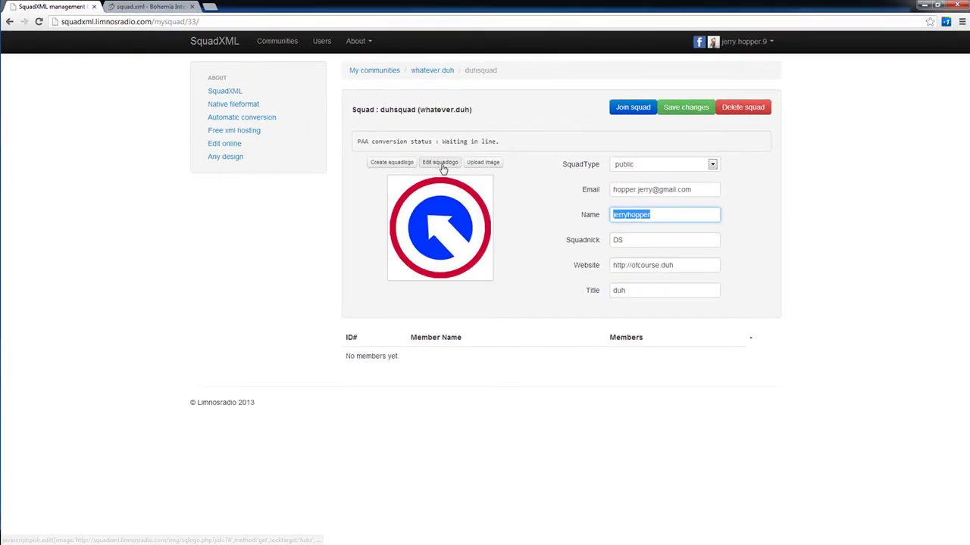
# Open the squad logo in Pixlr Editor and add the text 'Duh!' at its top-left
pyautogui.click(443, 164)
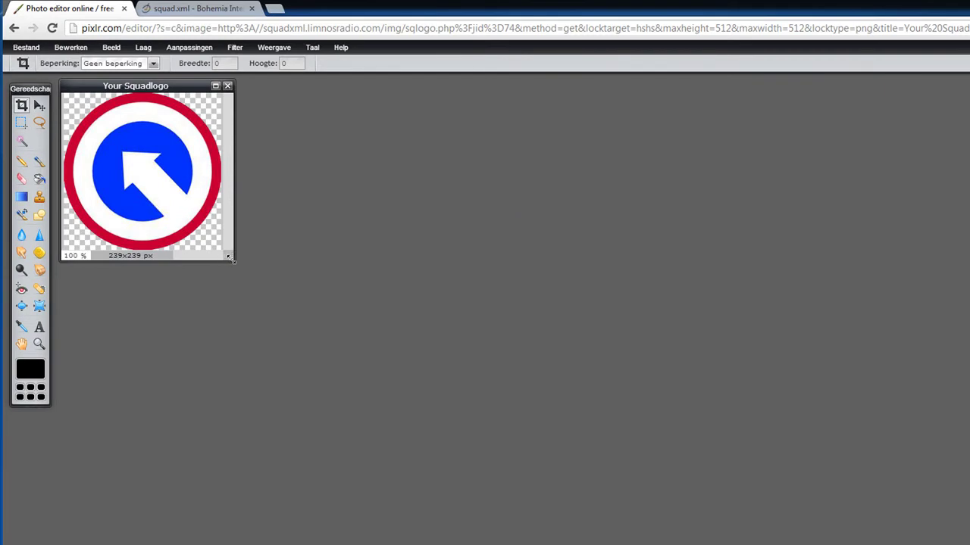
pyautogui.moveTo(230, 258); pyautogui.dragTo(583, 476)
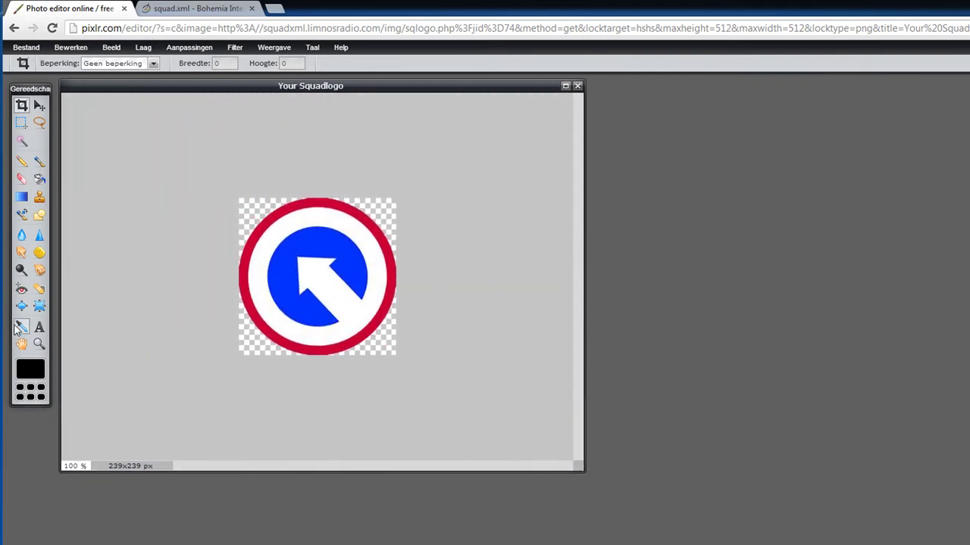
pyautogui.click(39, 326)
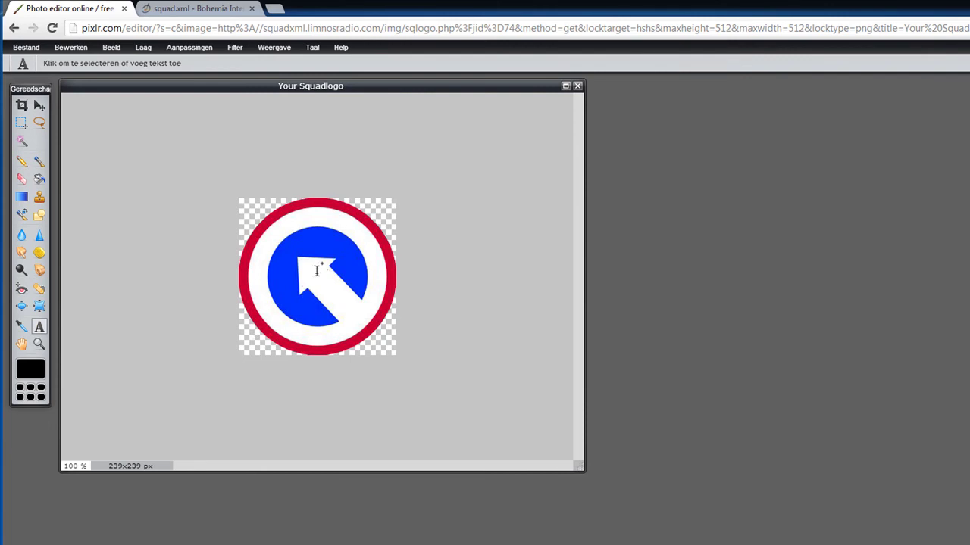
pyautogui.click(258, 232)
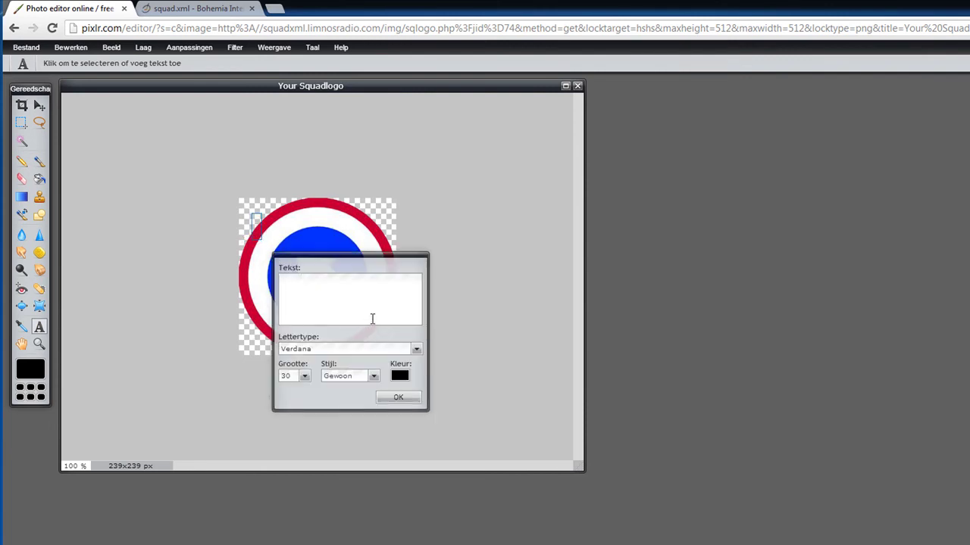
pyautogui.write('Duh!')
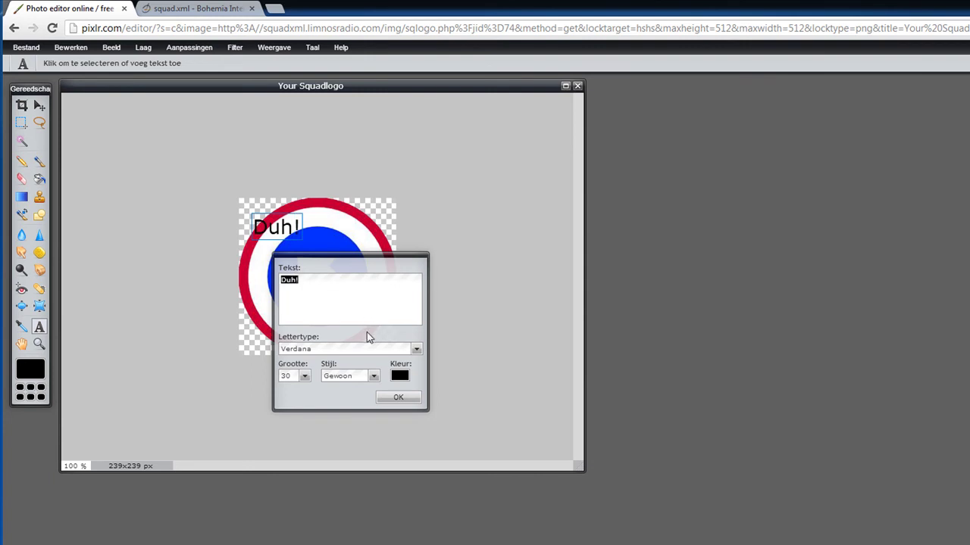
# Set the Duh! text to the Stencil Std font and enlarge it to size 76
pyautogui.click(341, 350)
pyautogui.press('End')
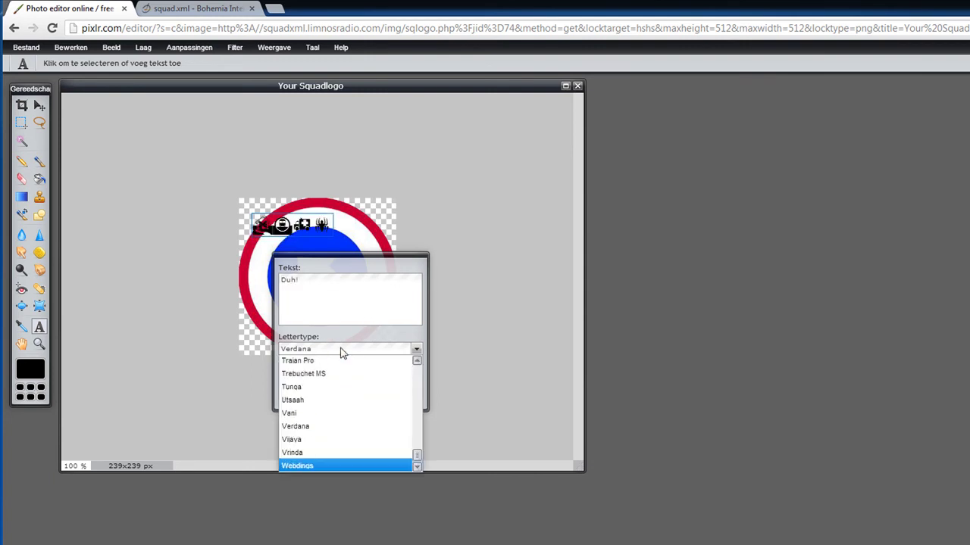
pyautogui.press('Up')
pyautogui.press('Up')
pyautogui.press('Up')
pyautogui.press('Up')
pyautogui.press('Up')
pyautogui.press('Up')
pyautogui.press('Up')
pyautogui.press('Up')
pyautogui.press('Up')
pyautogui.press('Up')
pyautogui.press('Up')
pyautogui.press('Up')
pyautogui.press('Up')
pyautogui.press('Up')
pyautogui.press('Up')
pyautogui.press('Up')
pyautogui.press('Up')
pyautogui.press('Up')
pyautogui.press('Up')
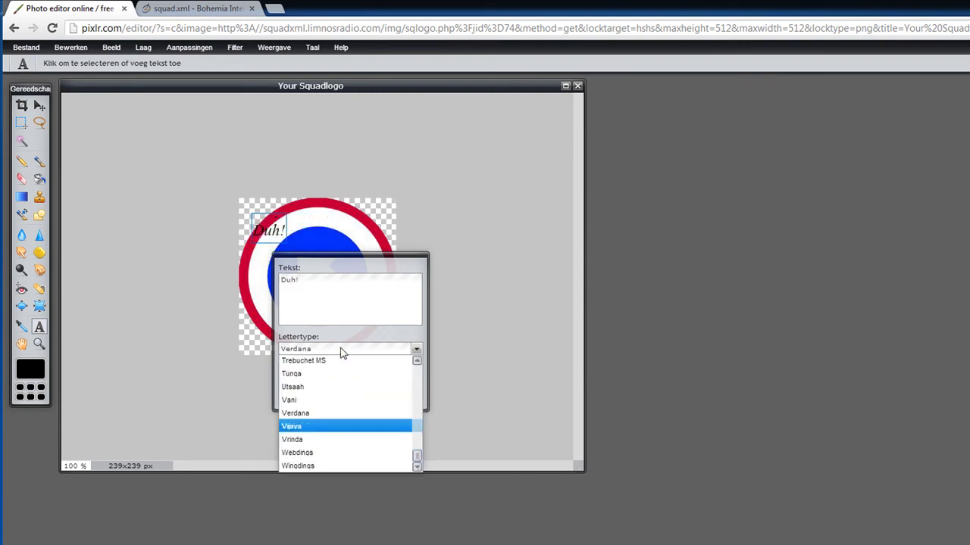
pyautogui.press('Up')
pyautogui.press('Up')
pyautogui.press('Up')
pyautogui.press('Up')
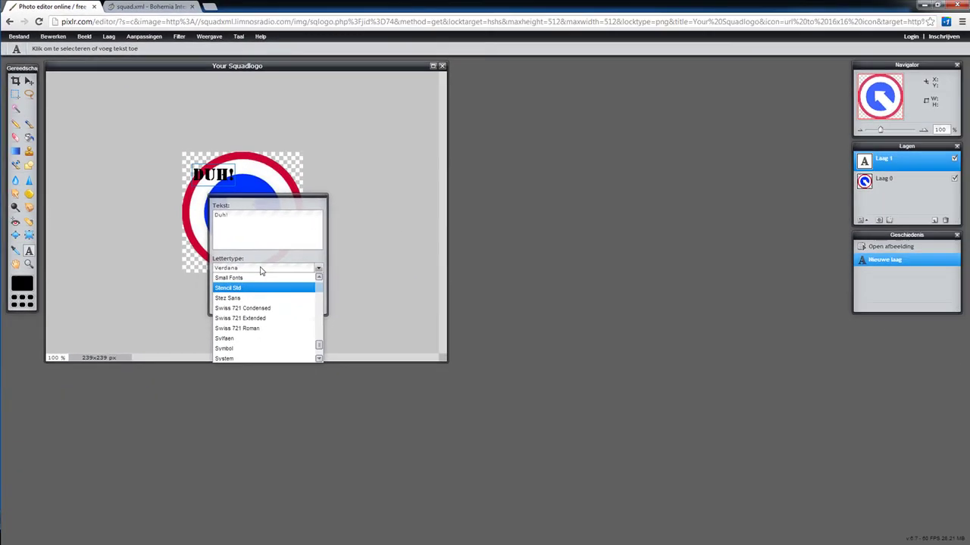
pyautogui.press('Down')
pyautogui.press('Up')
pyautogui.click(235, 288)
pyautogui.click(234, 290)
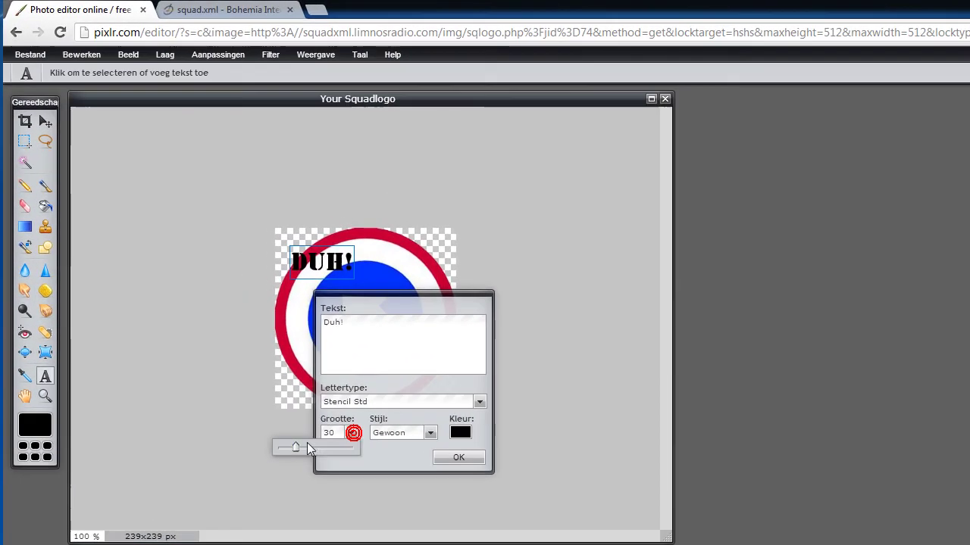
pyautogui.moveTo(196, 299); pyautogui.dragTo(212, 301)
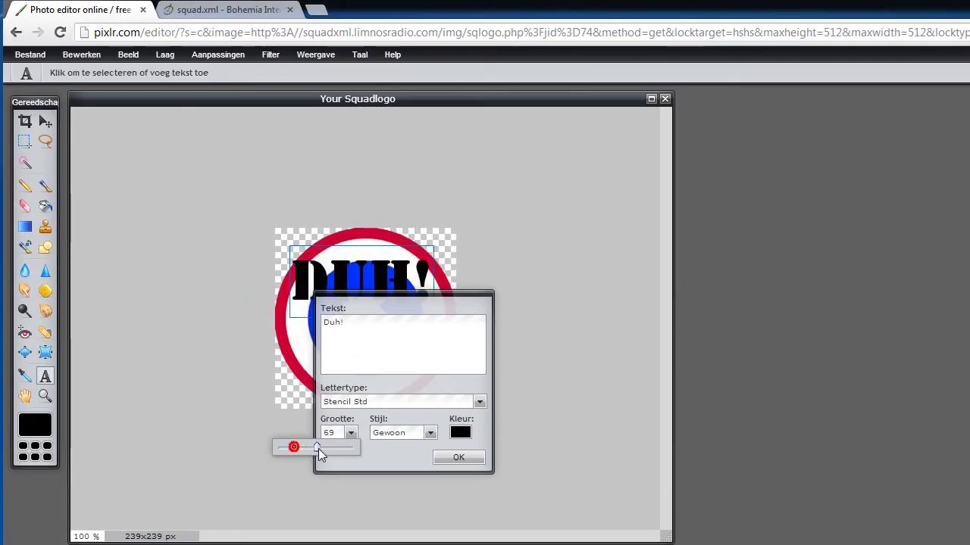
pyautogui.moveTo(319, 448); pyautogui.dragTo(328, 450)
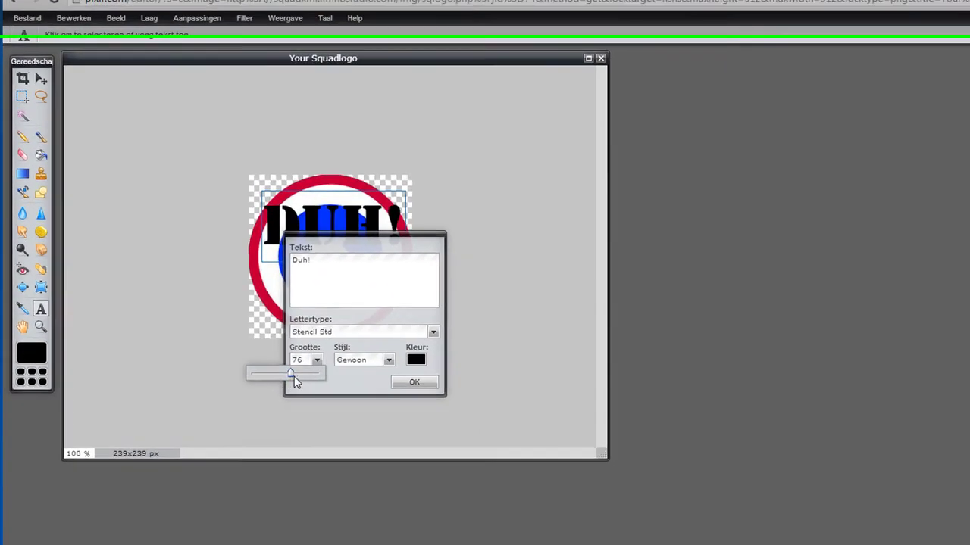
# Confirm the Duh! text and move it down across the middle of the logo
pyautogui.click(453, 457)
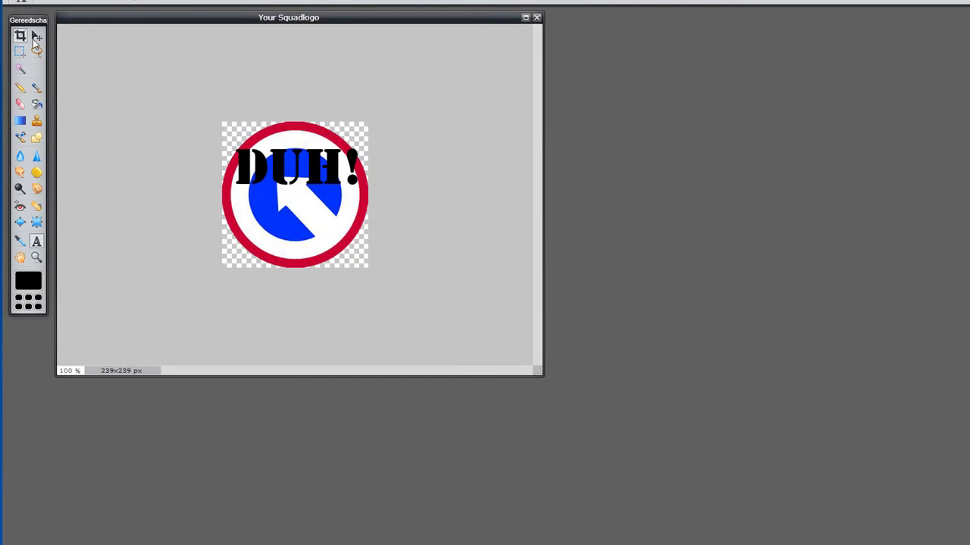
pyautogui.click(36, 37)
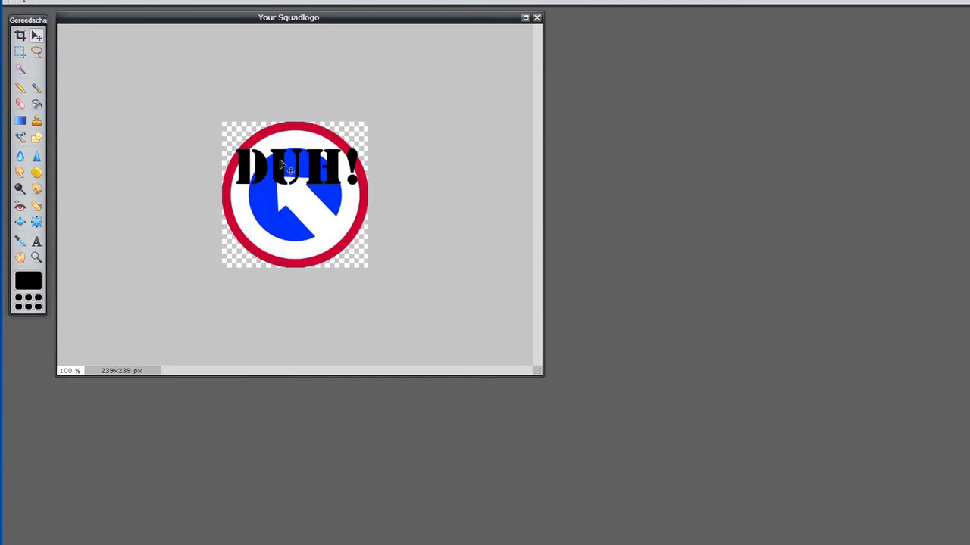
pyautogui.moveTo(280, 165); pyautogui.dragTo(280, 190)
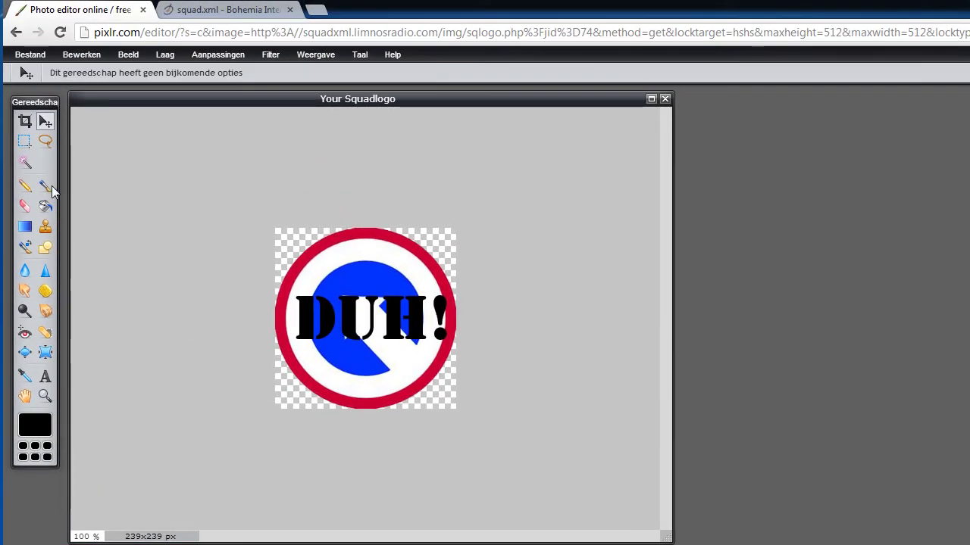
# Select the Laag 0 logo layer and pull the Lagen panel beside the image
pyautogui.click(24, 185)
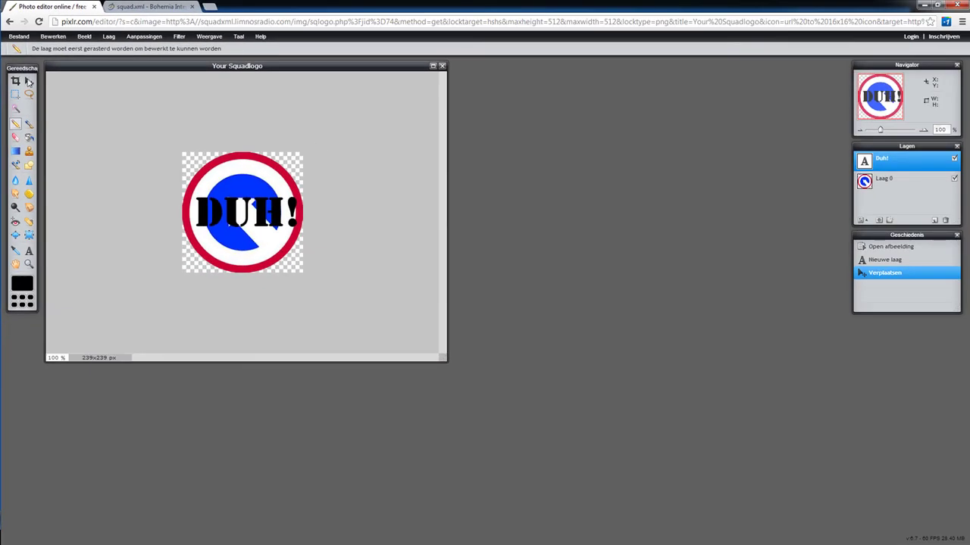
pyautogui.click(28, 80)
pyautogui.click(899, 180)
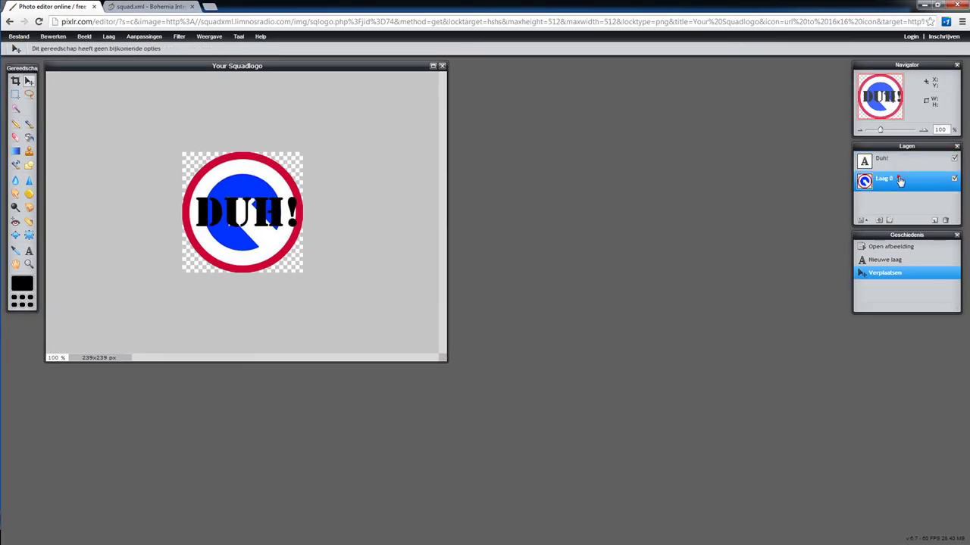
pyautogui.moveTo(912, 150); pyautogui.dragTo(450, 114)
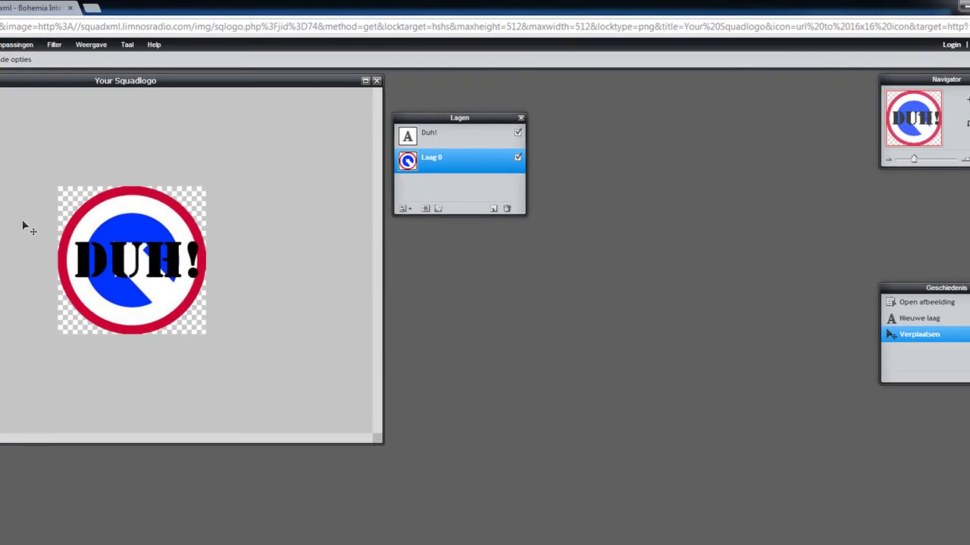
# Add a new layer above Laag 0 and draw sketchy black pencil strokes over the logo
pyautogui.click(492, 210)
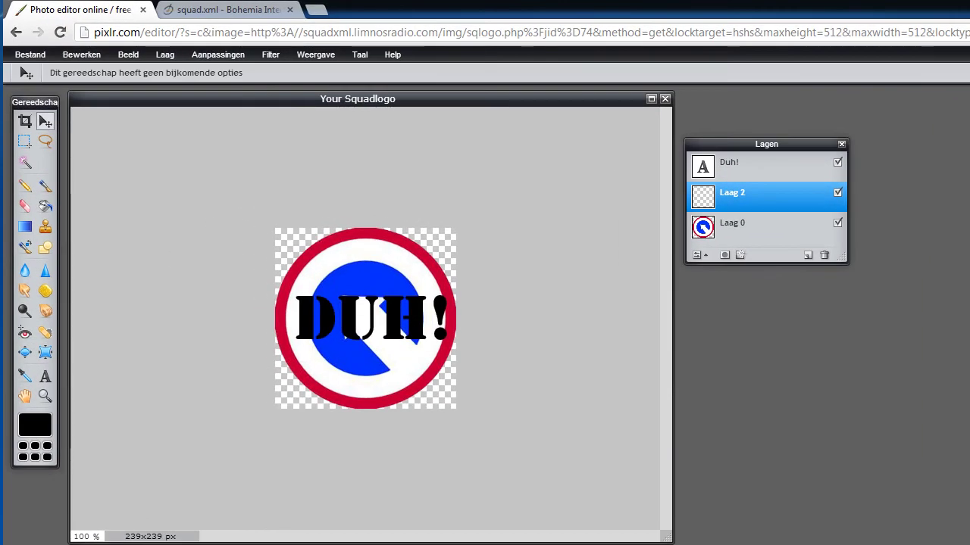
pyautogui.click(25, 186)
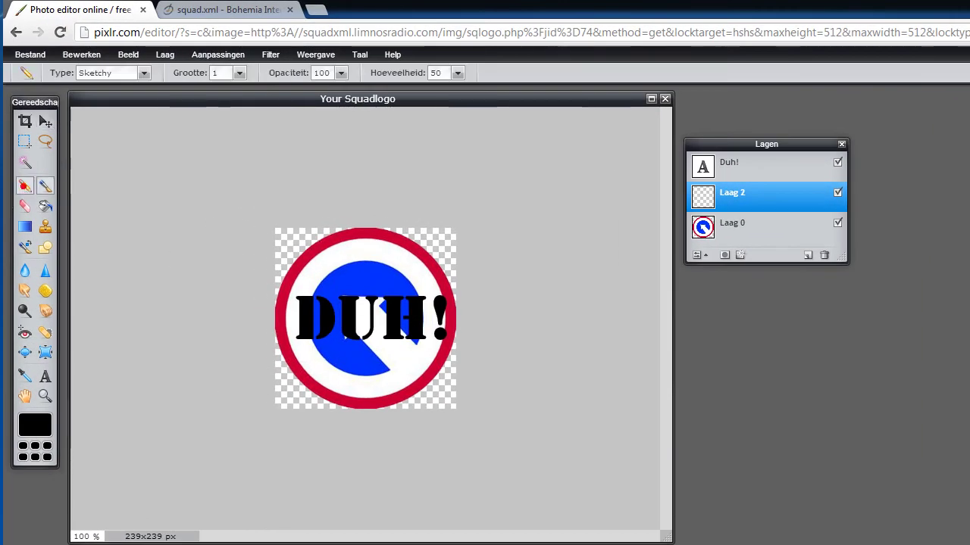
pyautogui.moveTo(328, 253)
pyautogui.mouseDown()
pyautogui.moveTo(409, 265)
pyautogui.moveTo(375, 299)
pyautogui.moveTo(351, 381)
pyautogui.moveTo(418, 379)
pyautogui.mouseUp()
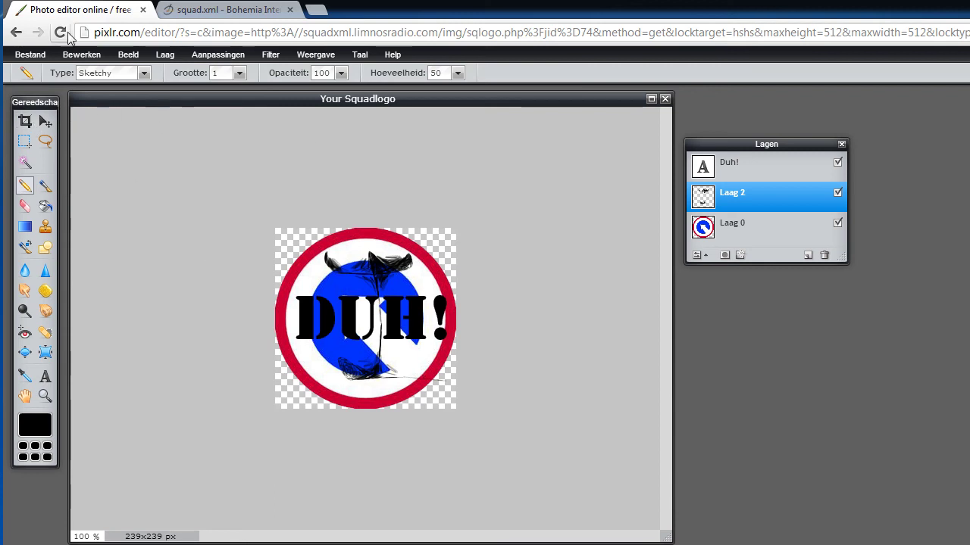
# Save the edited logo back to SquadXML with Bestand > Bewaren
pyautogui.click(35, 55)
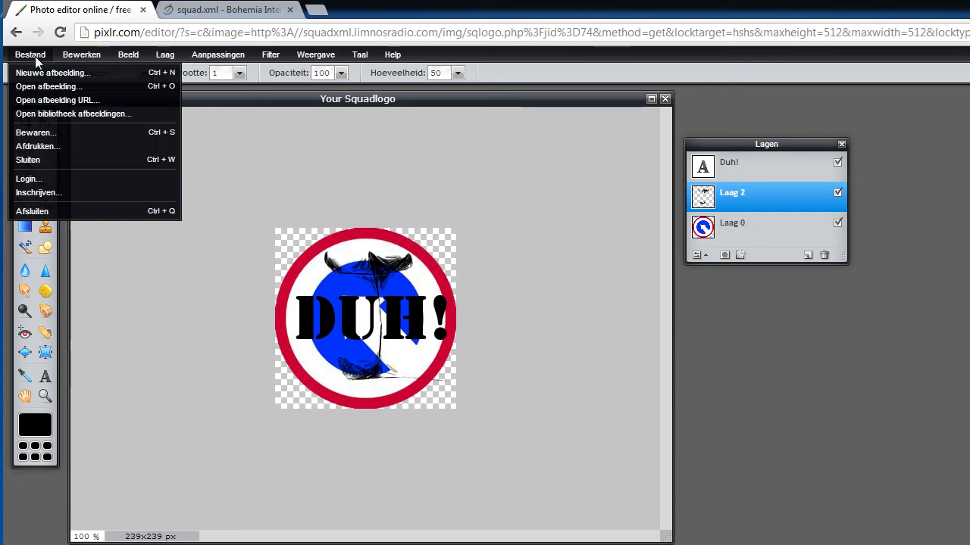
pyautogui.click(33, 55)
pyautogui.click(34, 56)
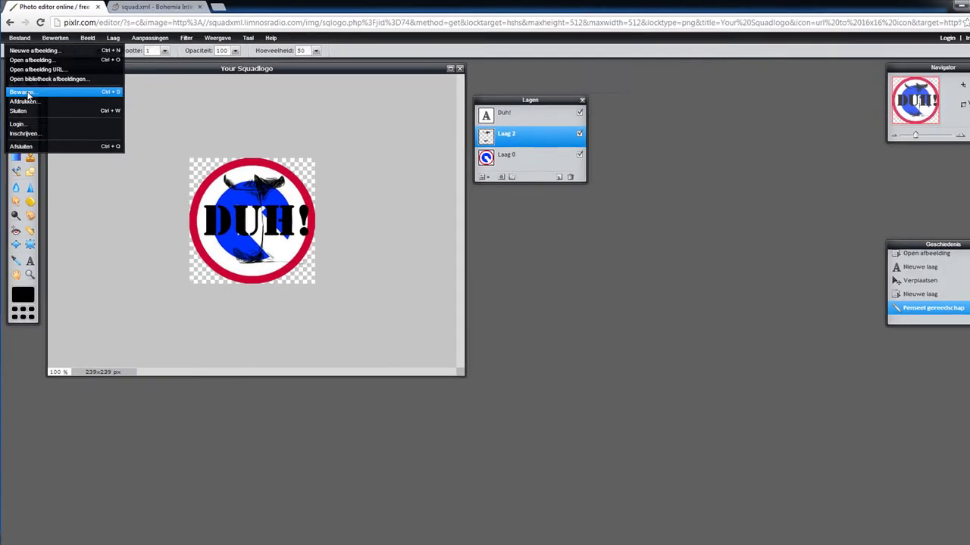
pyautogui.click(42, 135)
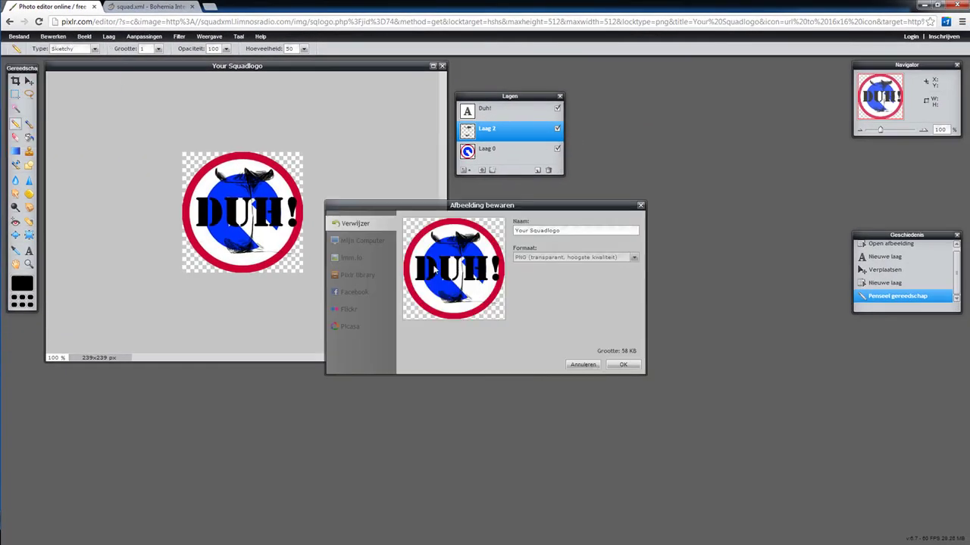
pyautogui.click(623, 366)
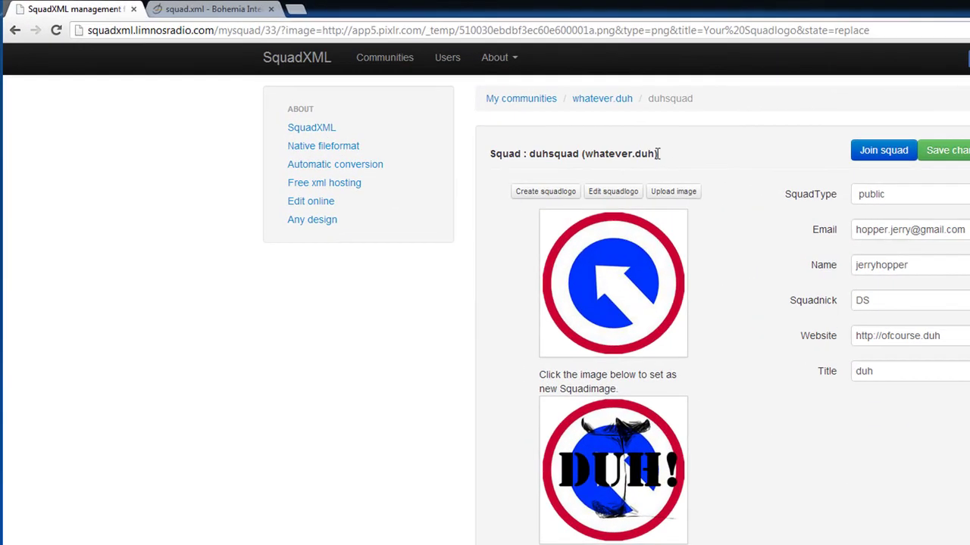
# Set the edited DUH! logo as the new duhsquad squad image
pyautogui.moveTo(658, 153); pyautogui.dragTo(508, 153)
pyautogui.click(699, 171)
pyautogui.click(632, 475)
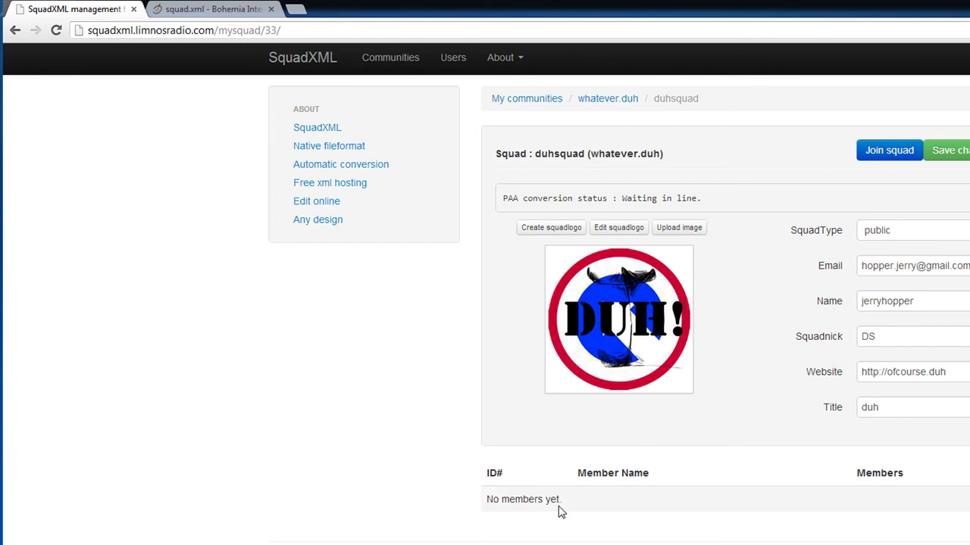
# Join duhsquad as a member
pyautogui.moveTo(568, 512); pyautogui.dragTo(493, 510)
pyautogui.click(583, 521)
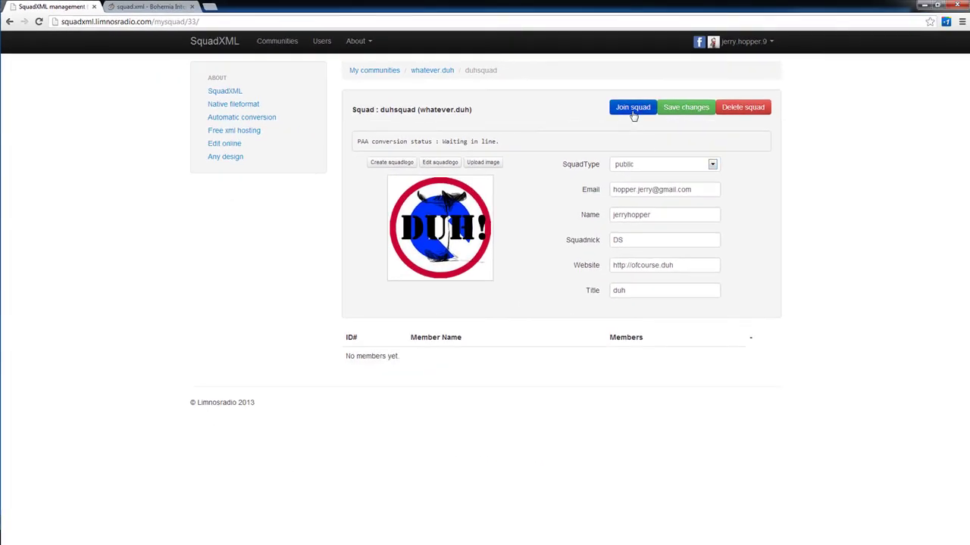
pyautogui.click(633, 110)
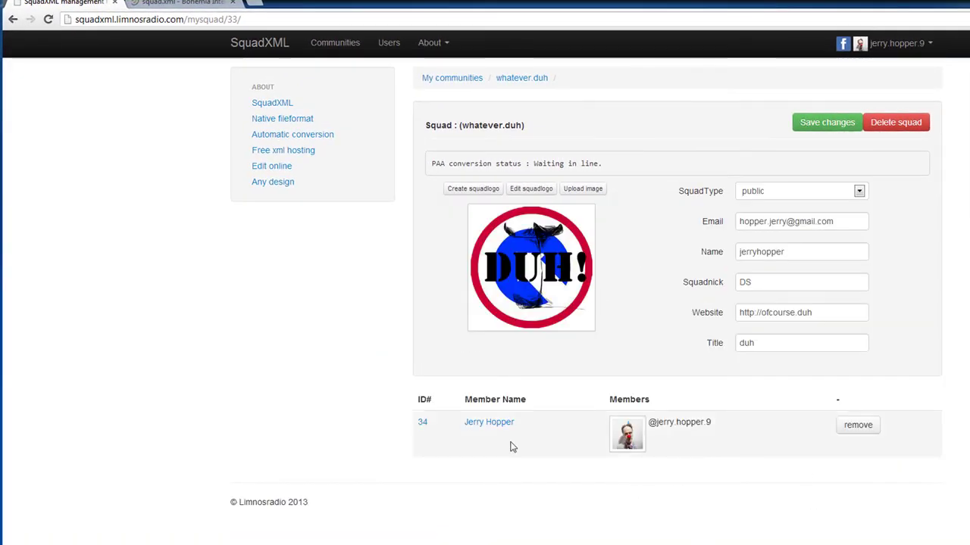
# Browse from Communities through whatever.duh to duhsquad's public page
pyautogui.click(335, 43)
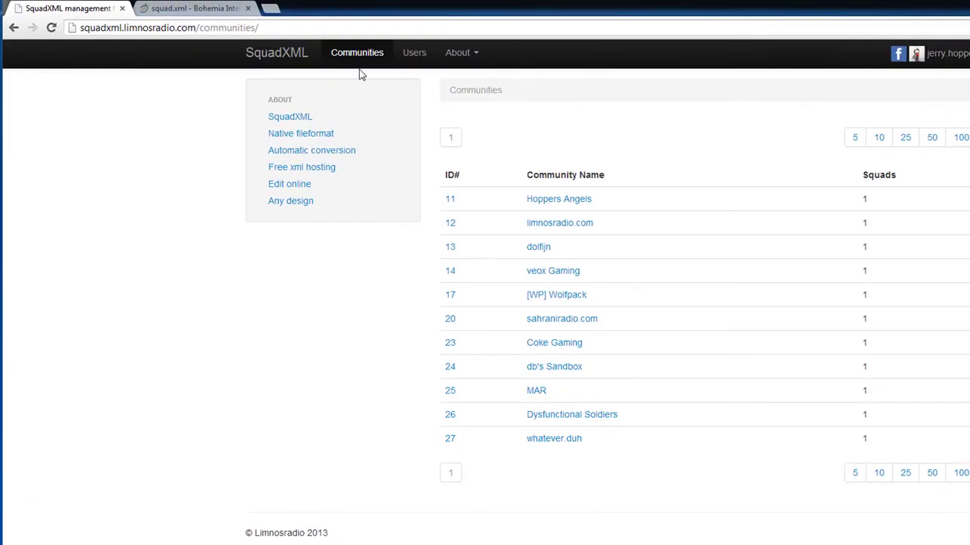
pyautogui.moveTo(352, 62)
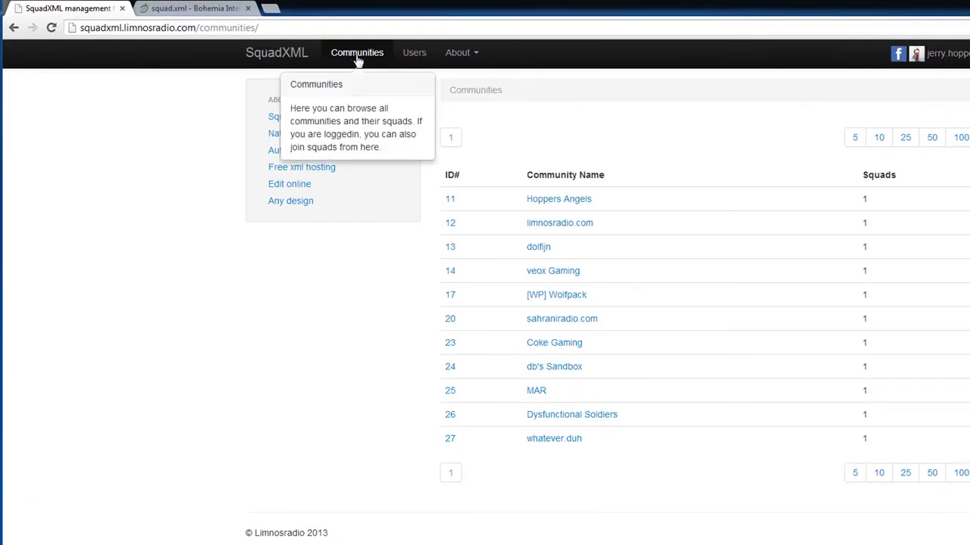
pyautogui.click(557, 443)
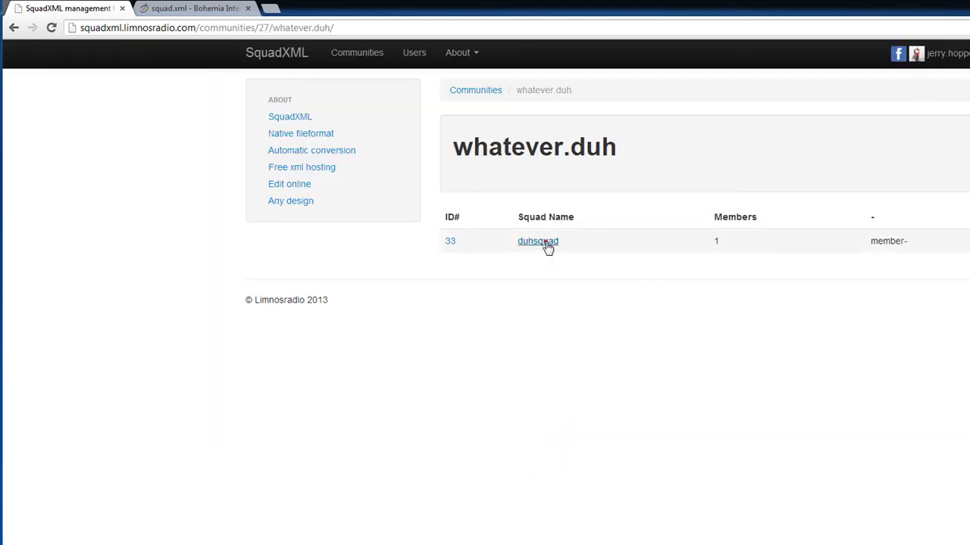
pyautogui.click(544, 244)
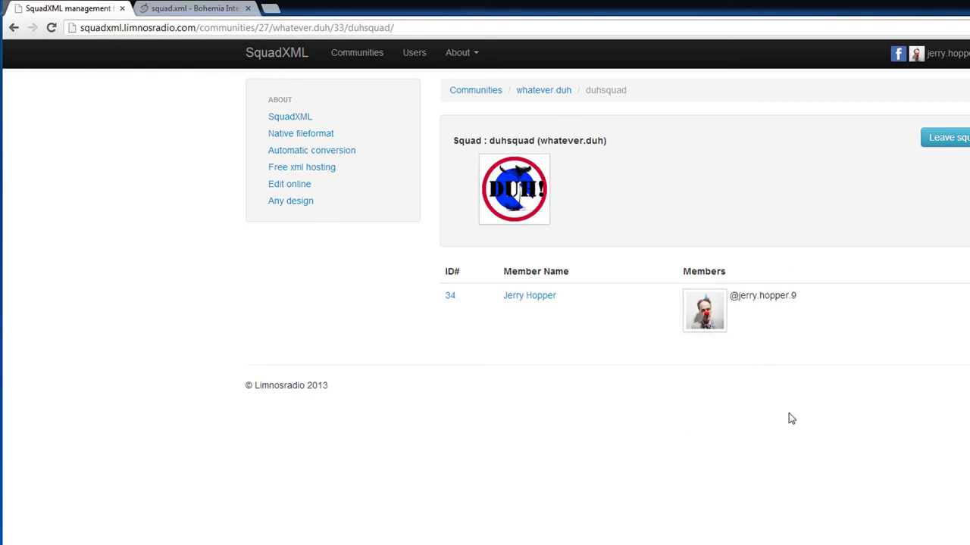
# Return to the communities list through the whatever.duh breadcrumb
pyautogui.click(956, 53)
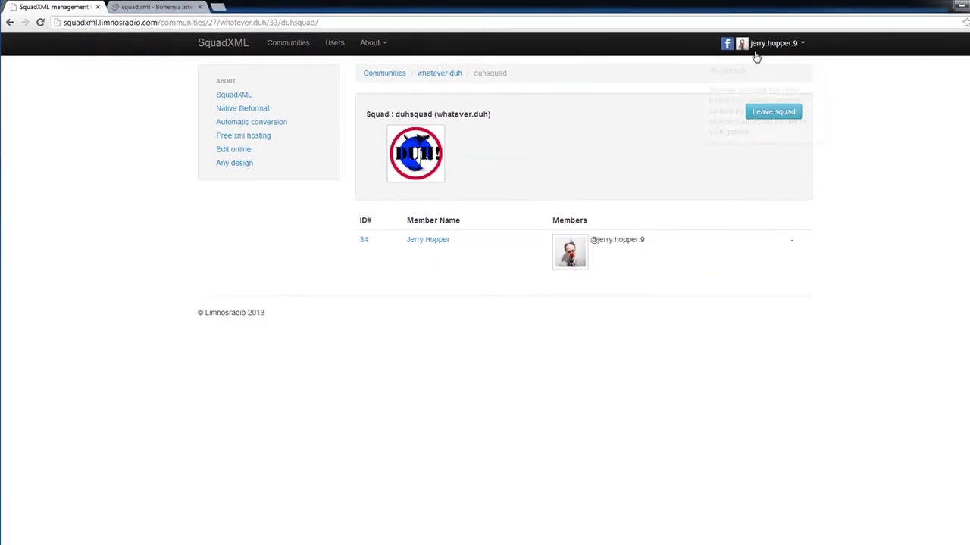
pyautogui.click(861, 186)
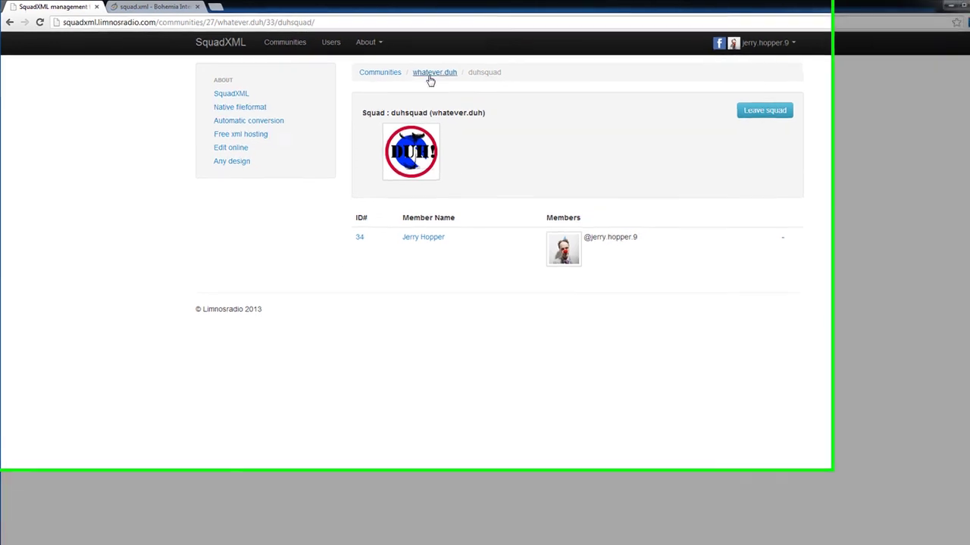
pyautogui.click(421, 73)
pyautogui.click(458, 85)
# Go to My SquadXML and set duhsquad as the current SquadXML
pyautogui.click(911, 49)
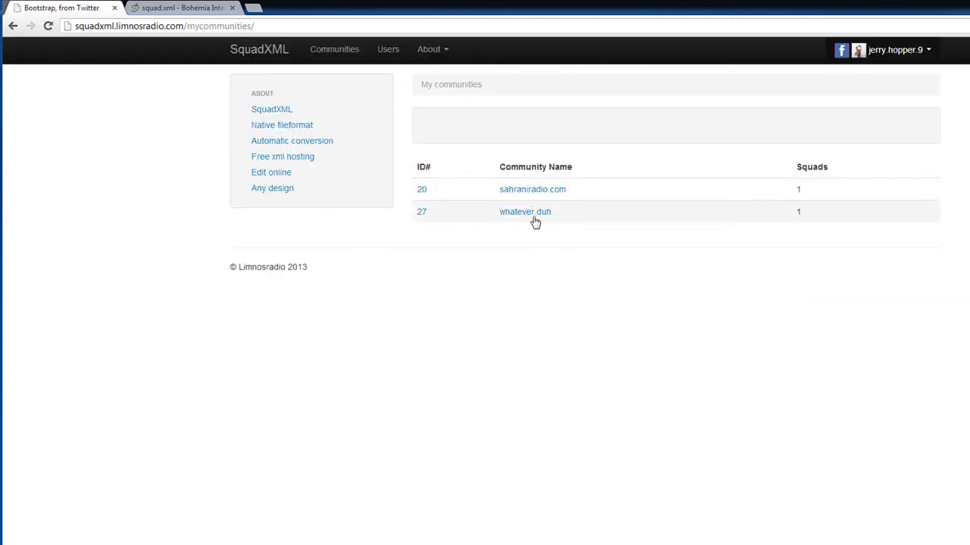
pyautogui.click(535, 189)
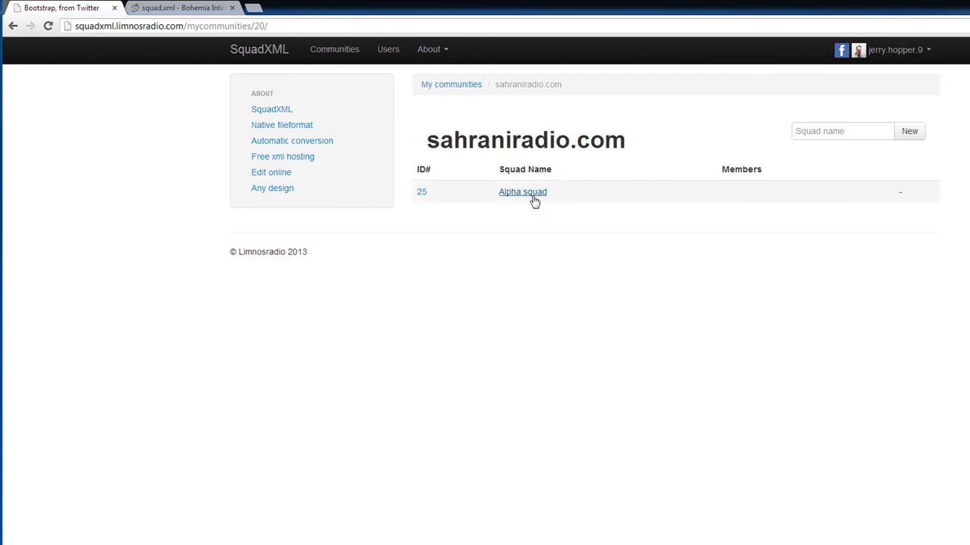
pyautogui.click(14, 25)
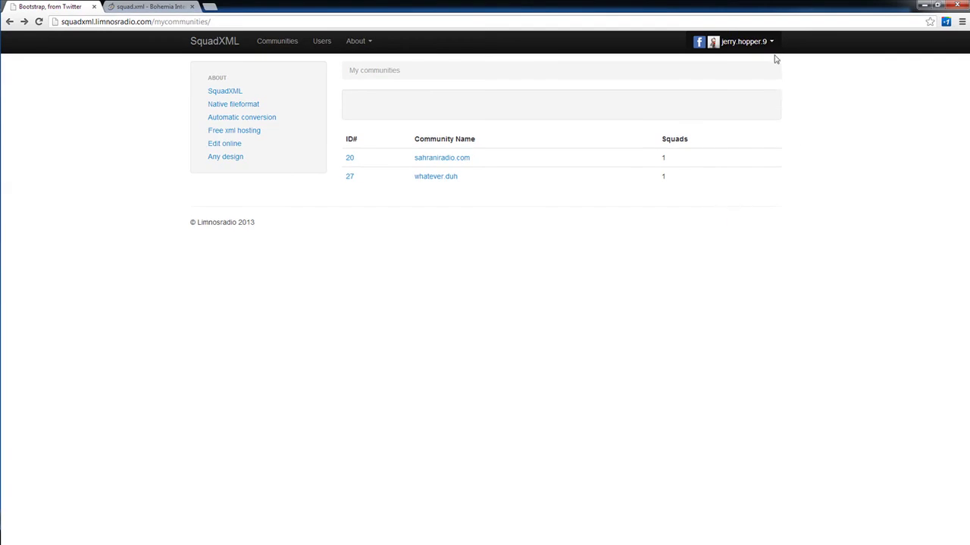
pyautogui.click(770, 44)
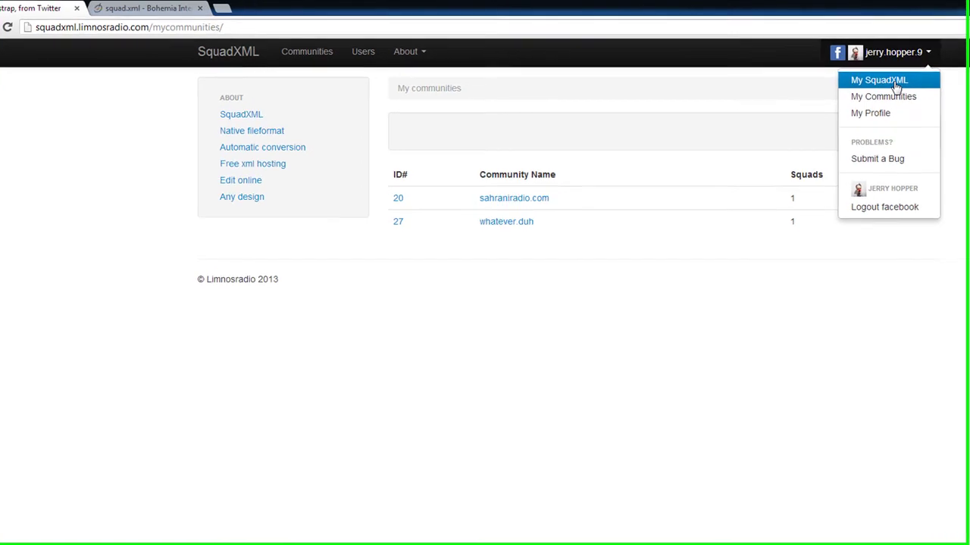
pyautogui.click(746, 67)
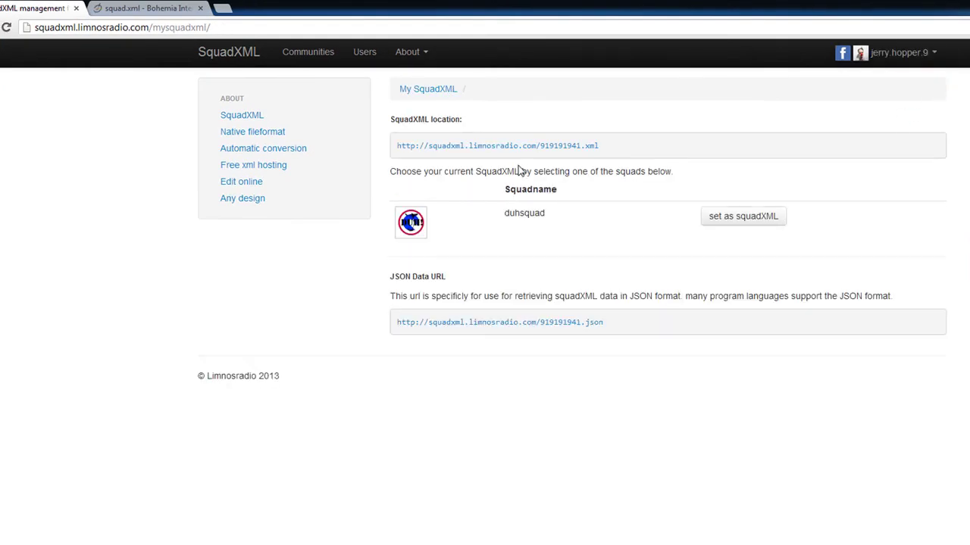
pyautogui.click(727, 218)
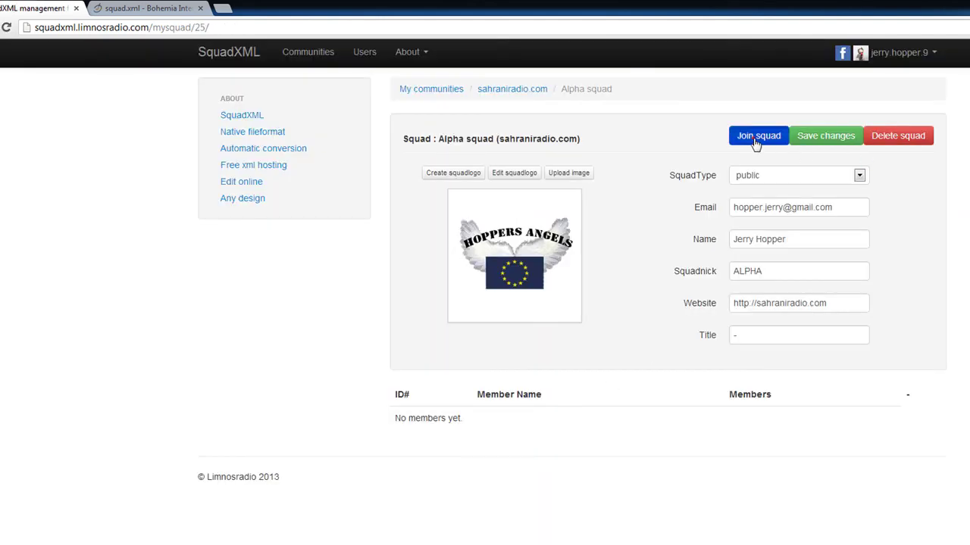
# Join Alpha squad, then go back to the My SquadXML page
pyautogui.click(755, 138)
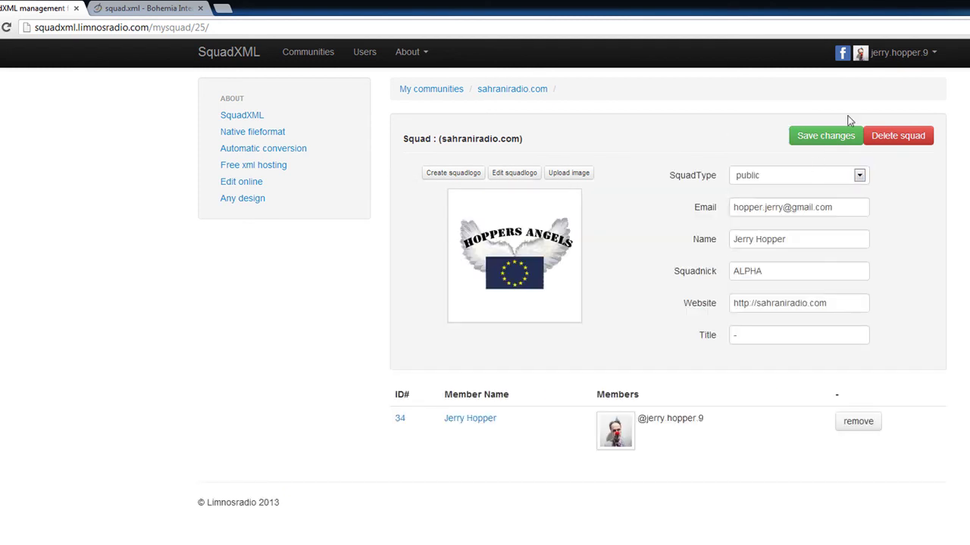
pyautogui.click(895, 53)
pyautogui.click(884, 80)
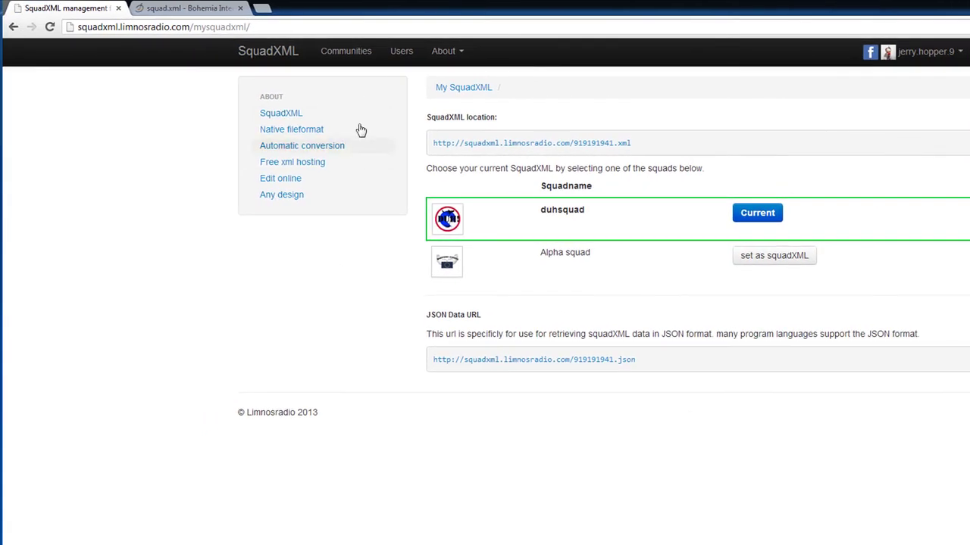
# Join the veox squad in the veox Gaming community
pyautogui.click(340, 51)
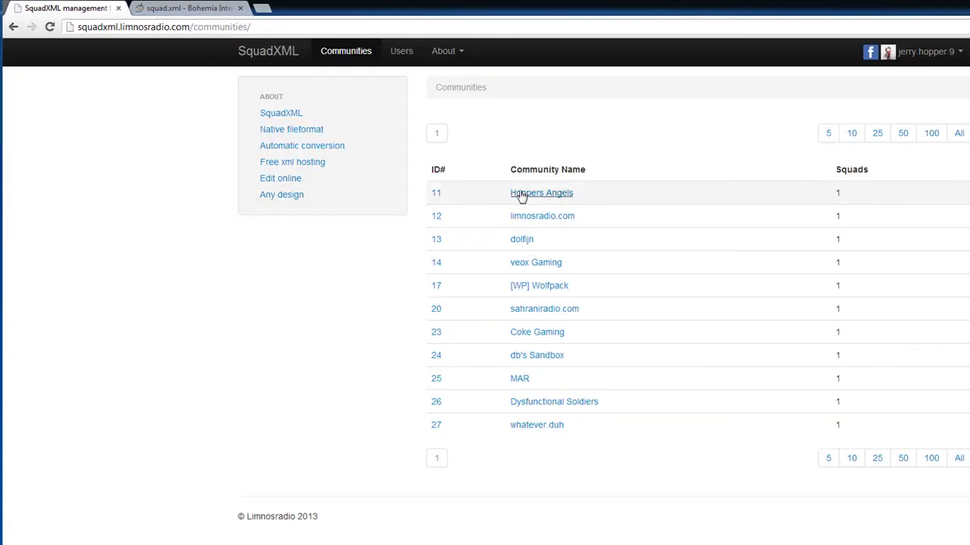
pyautogui.click(530, 263)
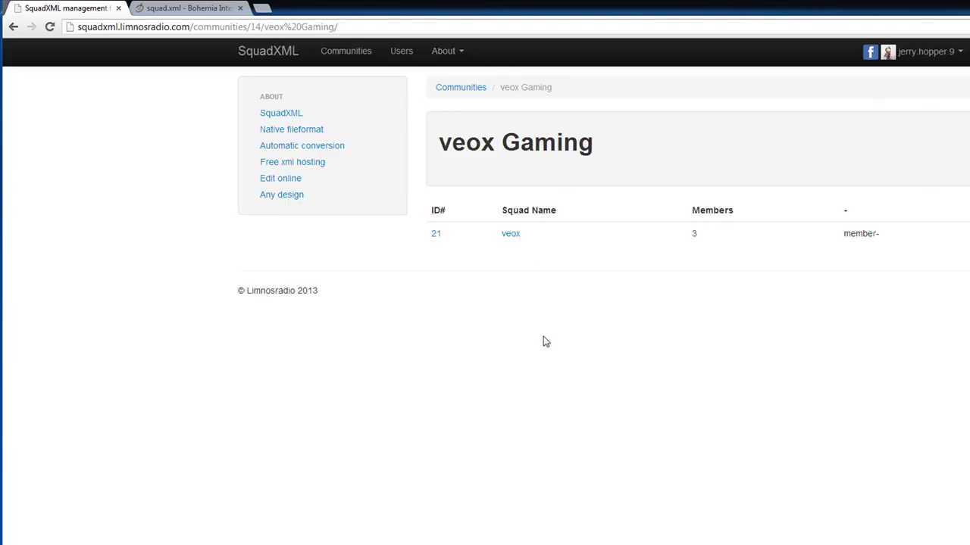
pyautogui.click(510, 235)
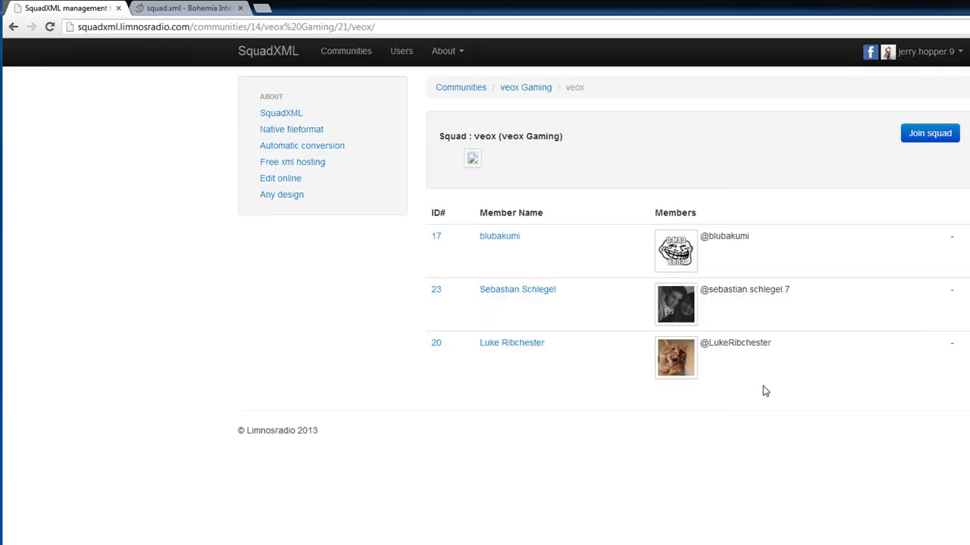
pyautogui.click(931, 131)
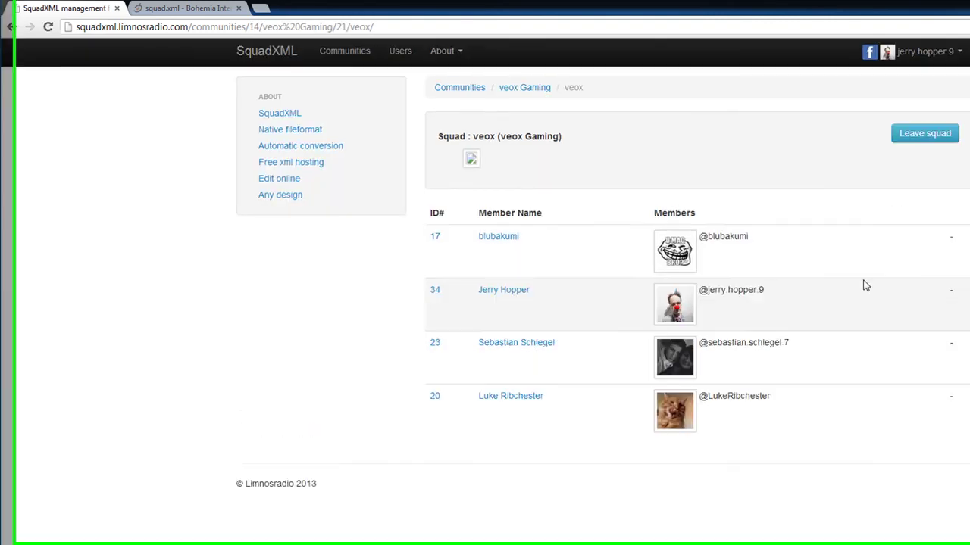
# On My SquadXML, briefly make veox current, then restore duhsquad as current
pyautogui.click(939, 52)
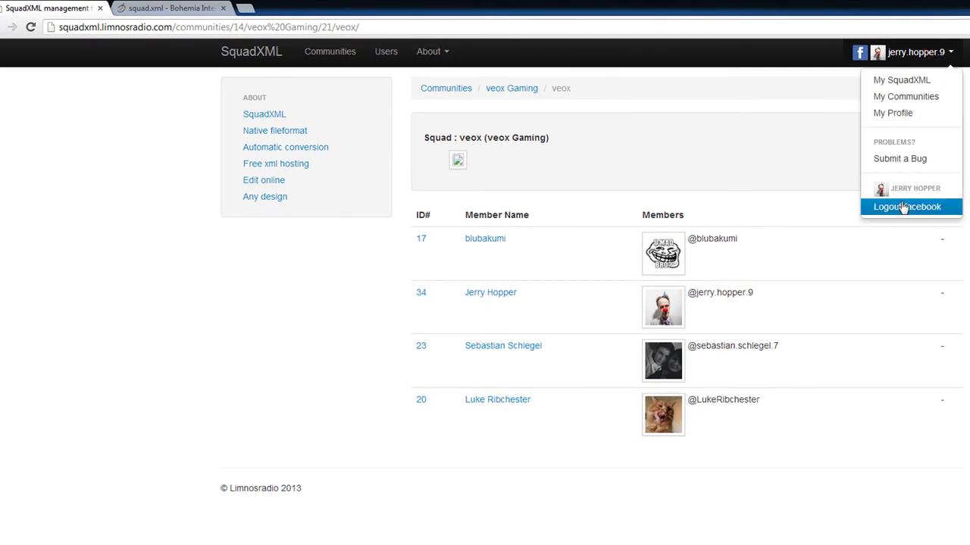
pyautogui.click(909, 80)
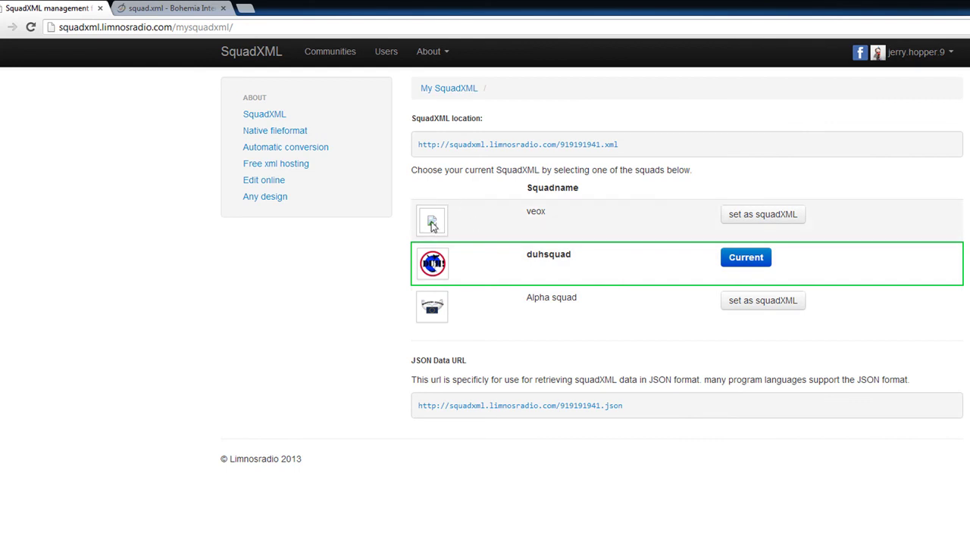
pyautogui.click(762, 215)
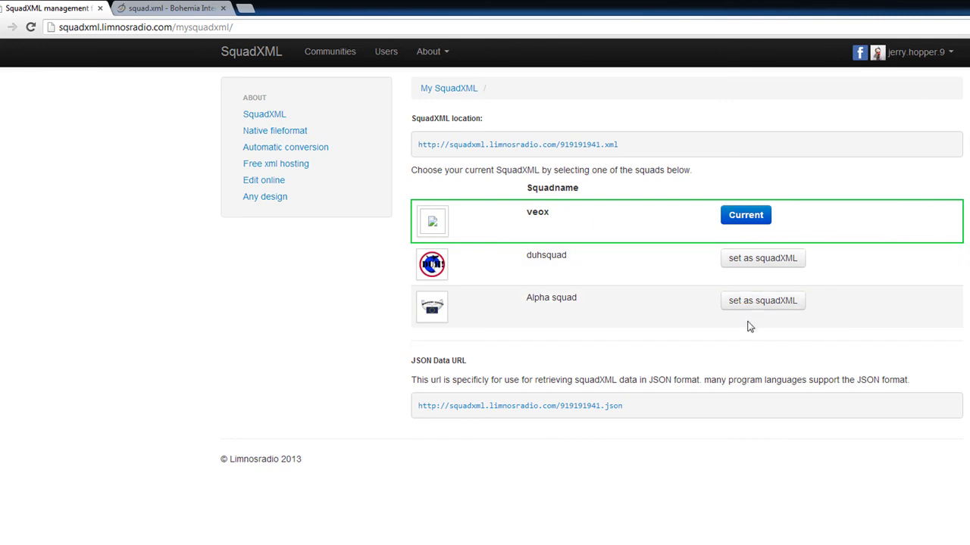
pyautogui.click(746, 263)
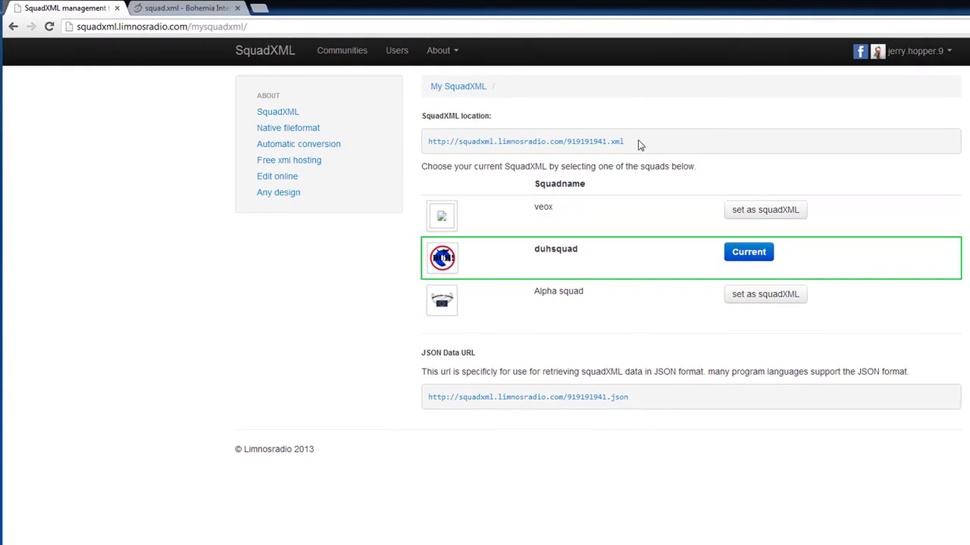
# Open the duhsquad SquadXML location URL in a new tab
pyautogui.moveTo(637, 143); pyautogui.dragTo(434, 144)
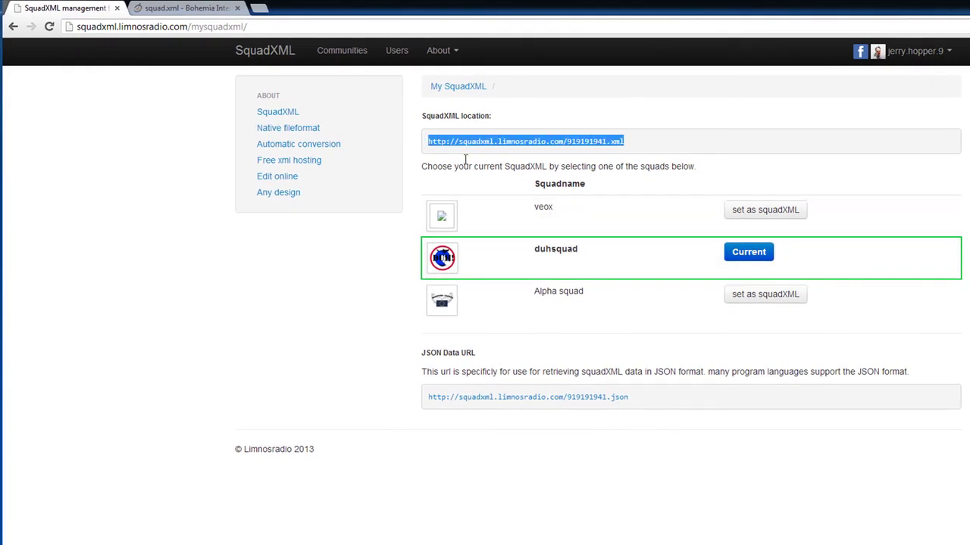
pyautogui.rightClick(513, 150)
pyautogui.click(538, 154)
pyautogui.click(243, 5)
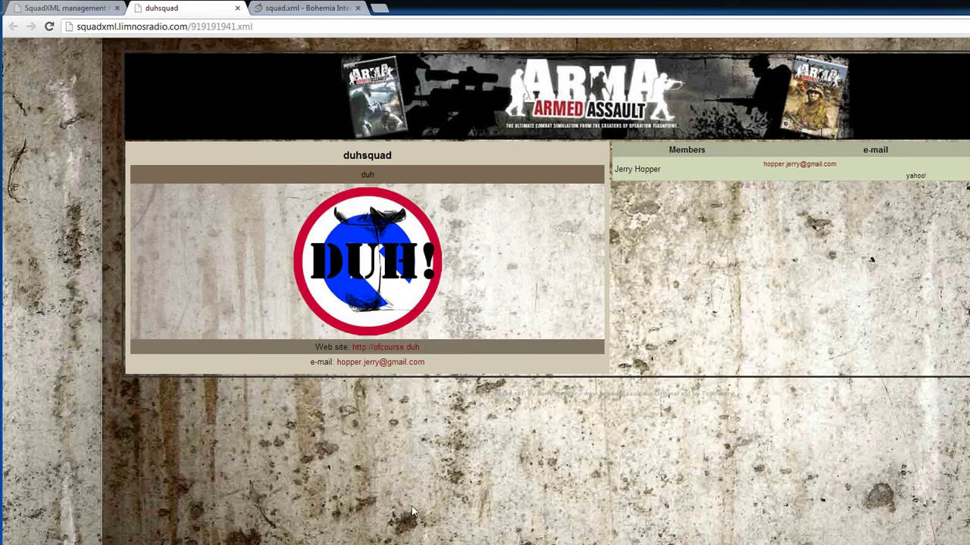
# Check the hosted XML page's address and Members list, then return to My SquadXML
pyautogui.click(298, 26)
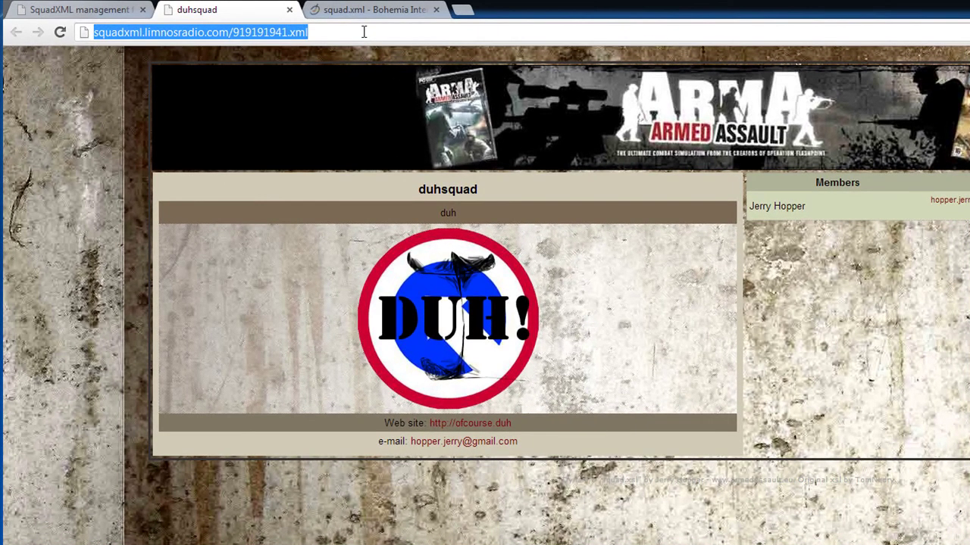
pyautogui.click(486, 275)
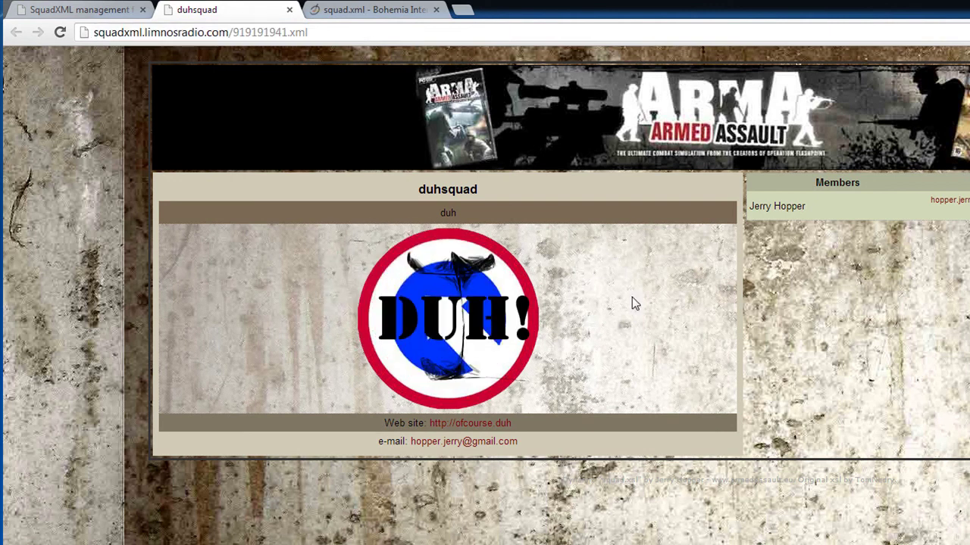
pyautogui.moveTo(863, 206); pyautogui.dragTo(791, 188)
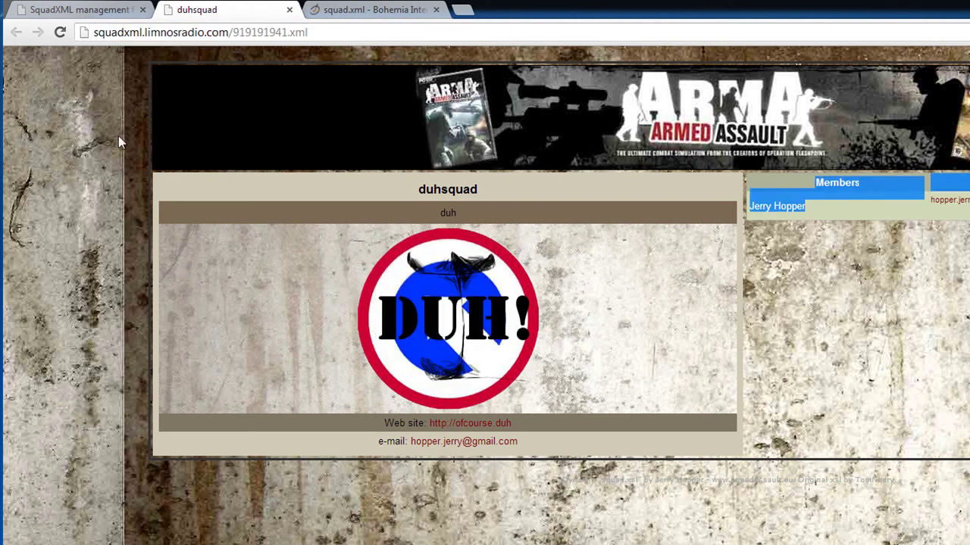
pyautogui.click(106, 9)
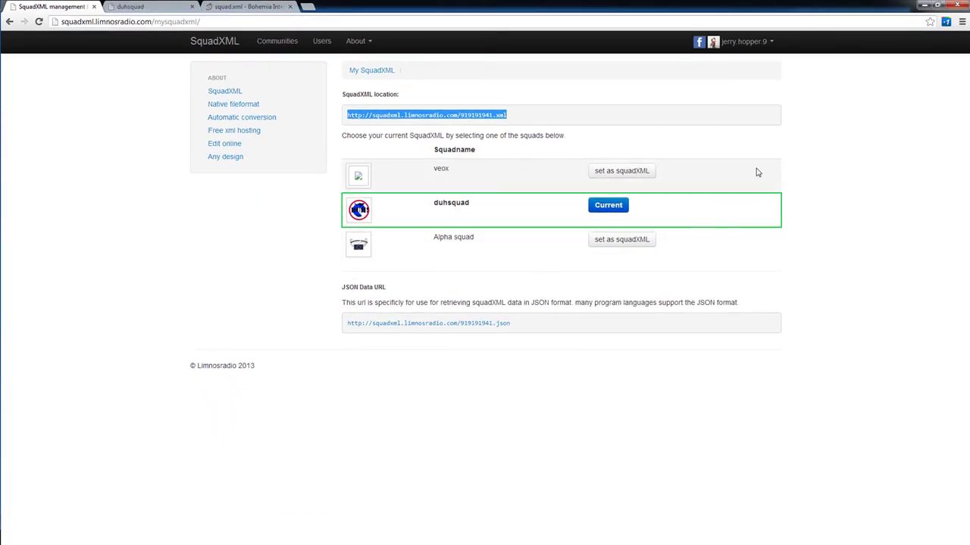
# Open duhsquad's JSON Data link in a new tab, select its text, then return to My SquadXML
pyautogui.click(854, 206)
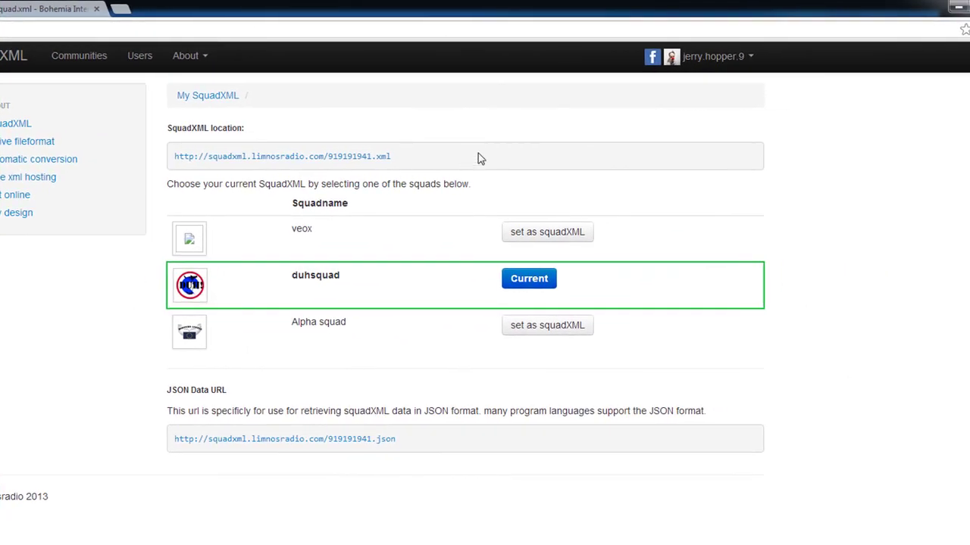
pyautogui.click(871, 229)
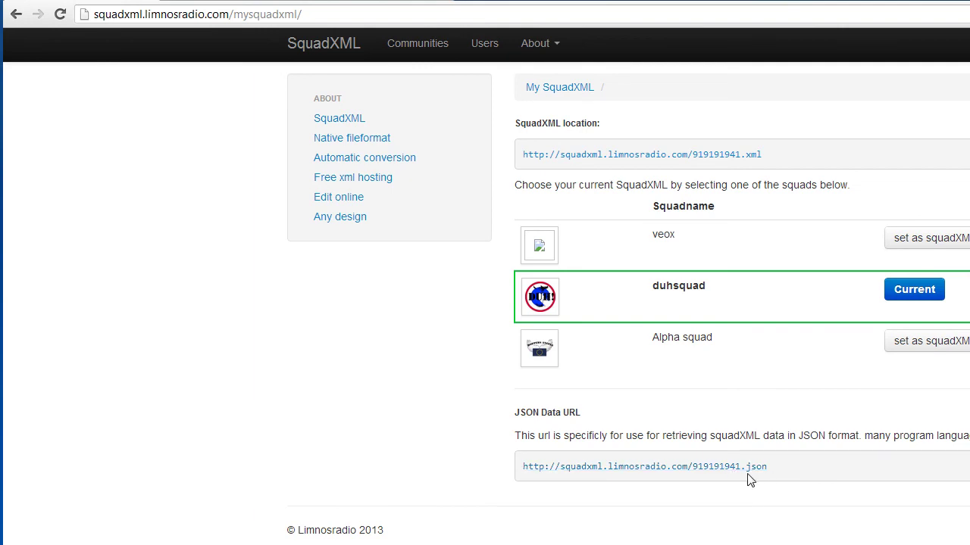
pyautogui.click(732, 469)
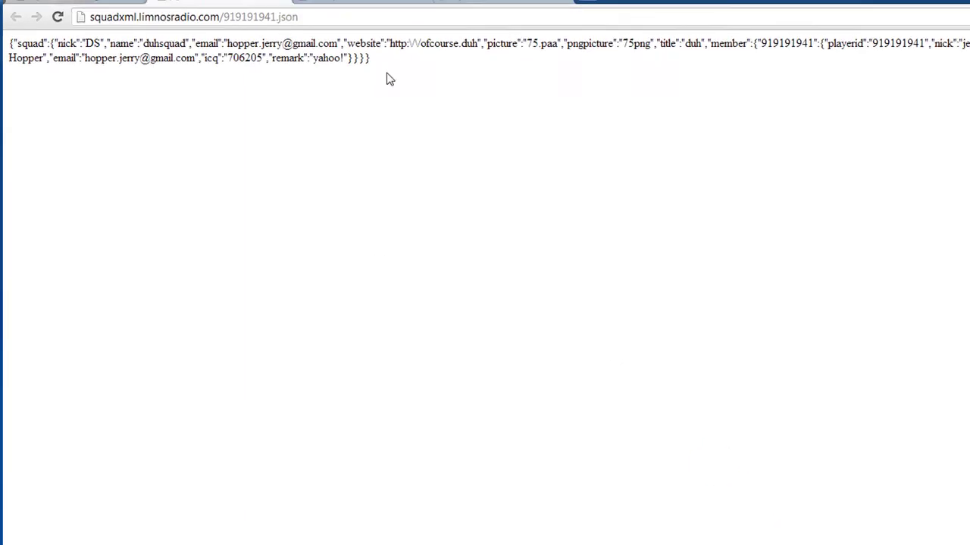
pyautogui.tripleClick(380, 58)
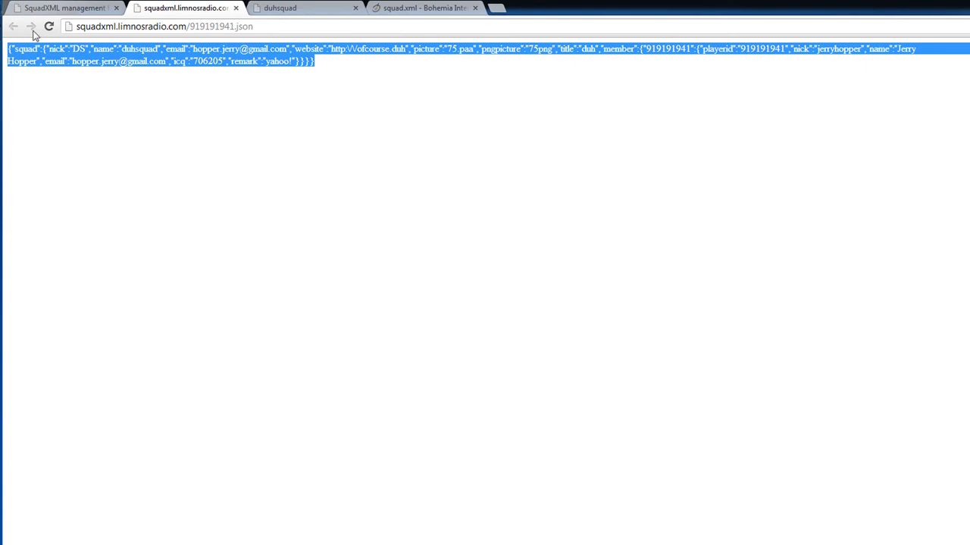
pyautogui.click(74, 7)
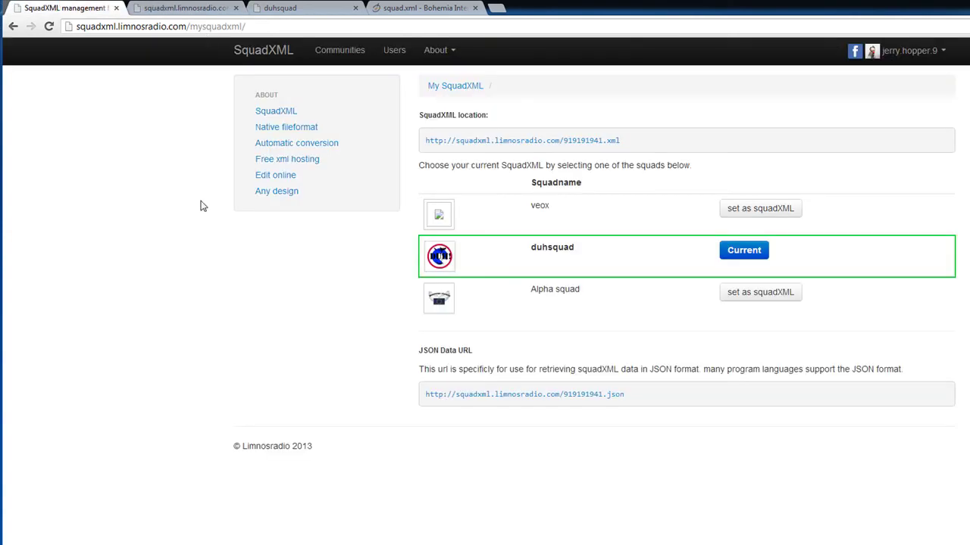
# Reload the My SquadXML page from the account menu, then return to the SquadXML home page
pyautogui.click(669, 488)
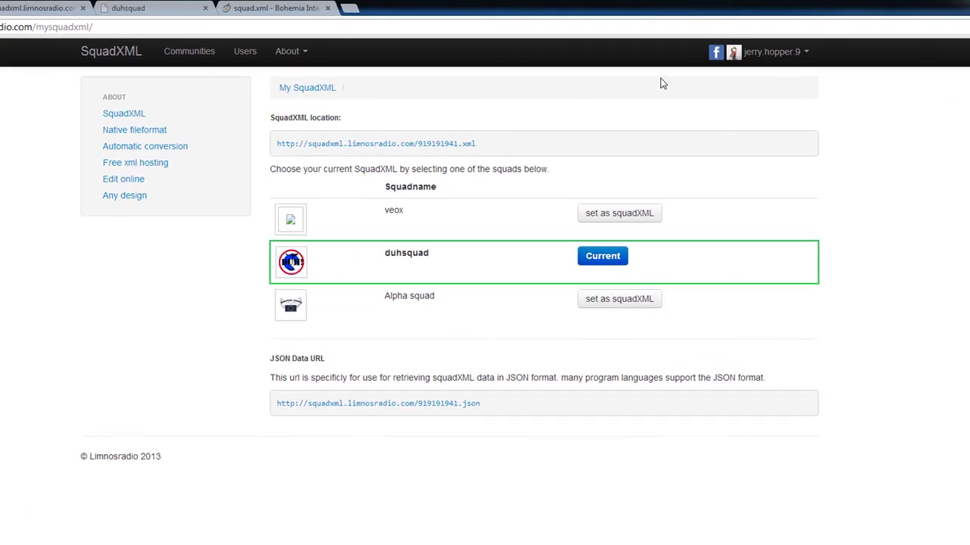
pyautogui.click(771, 52)
pyautogui.click(758, 78)
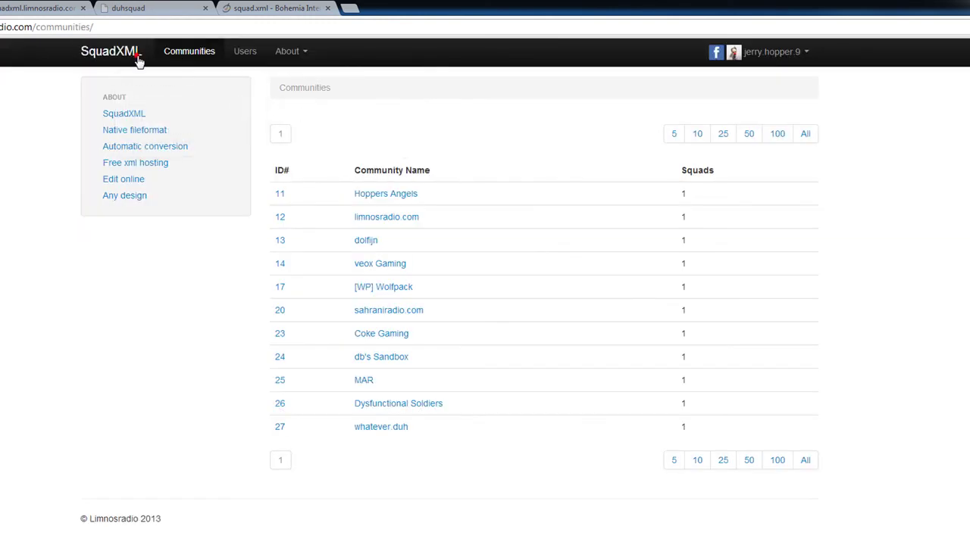
pyautogui.click(135, 54)
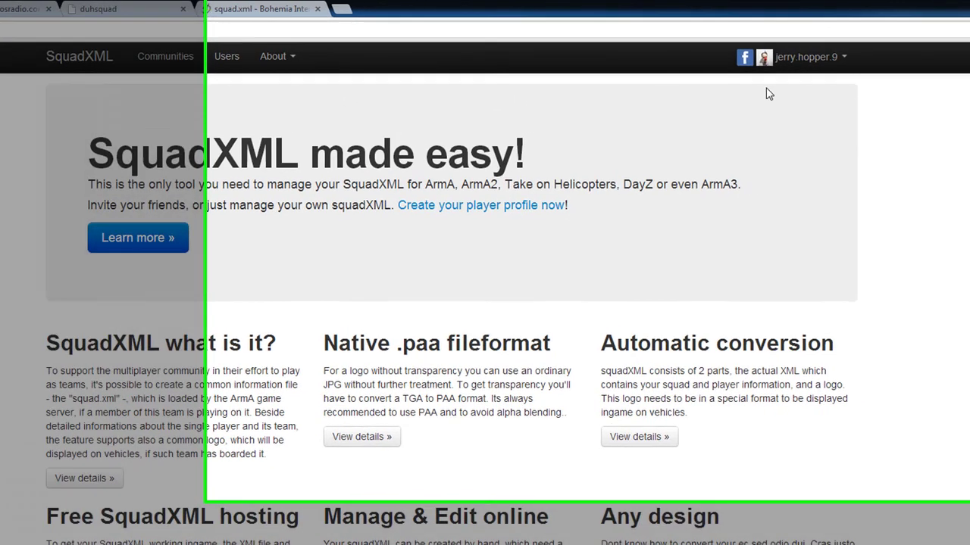
# Sign out of Facebook with the account menu's 'Logout facebook' option
pyautogui.moveTo(842, 67)
pyautogui.click(688, 69)
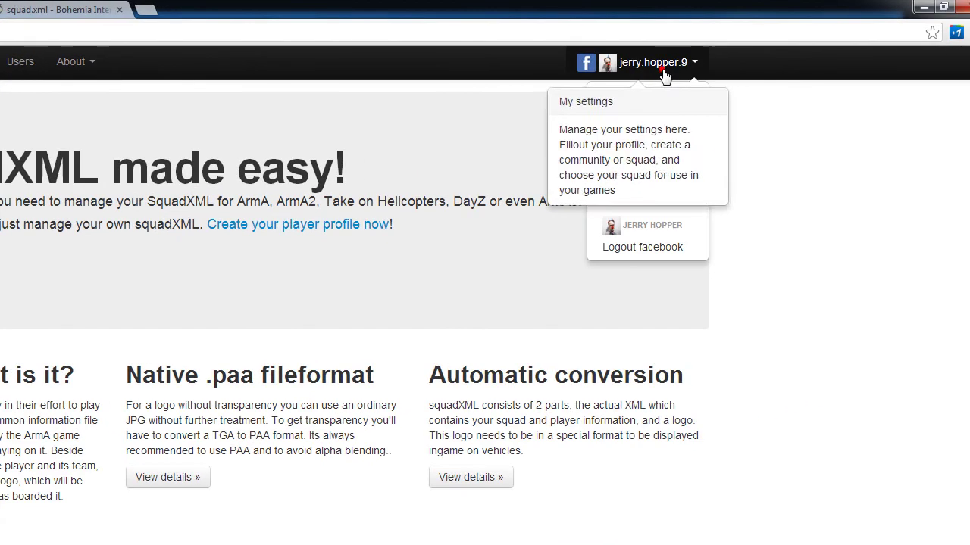
pyautogui.click(699, 243)
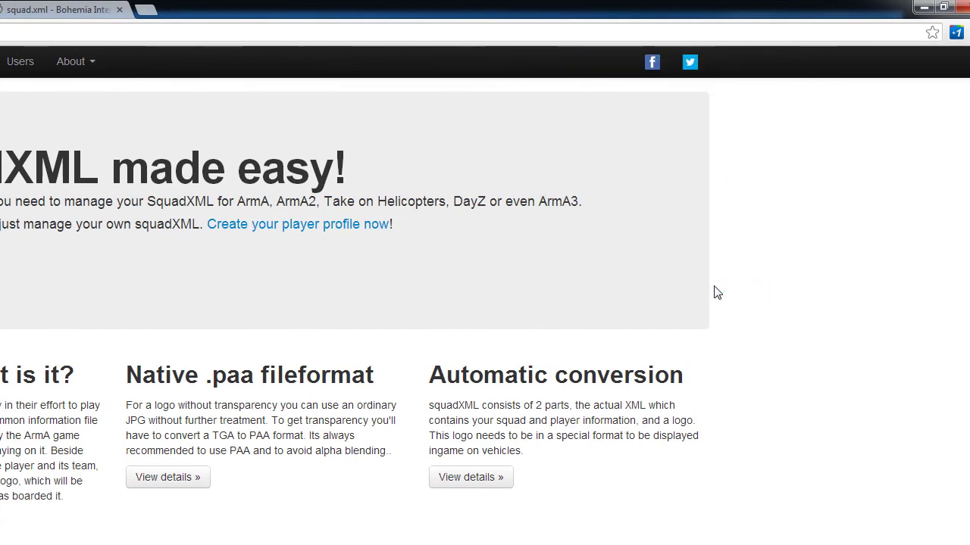